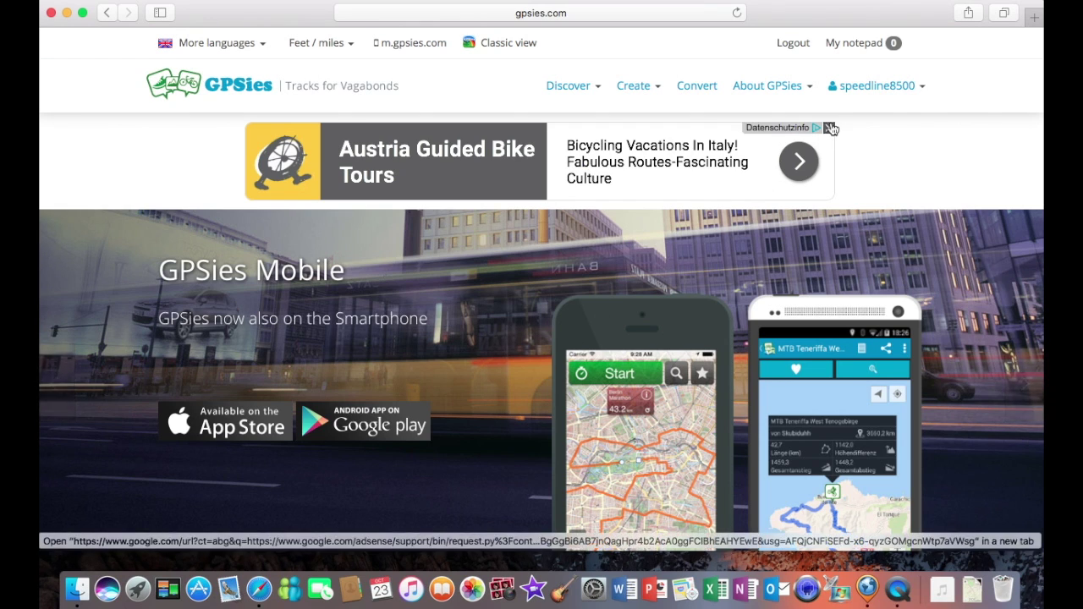
# - Open the track creator for making a new route
pyautogui.click(852, 108)
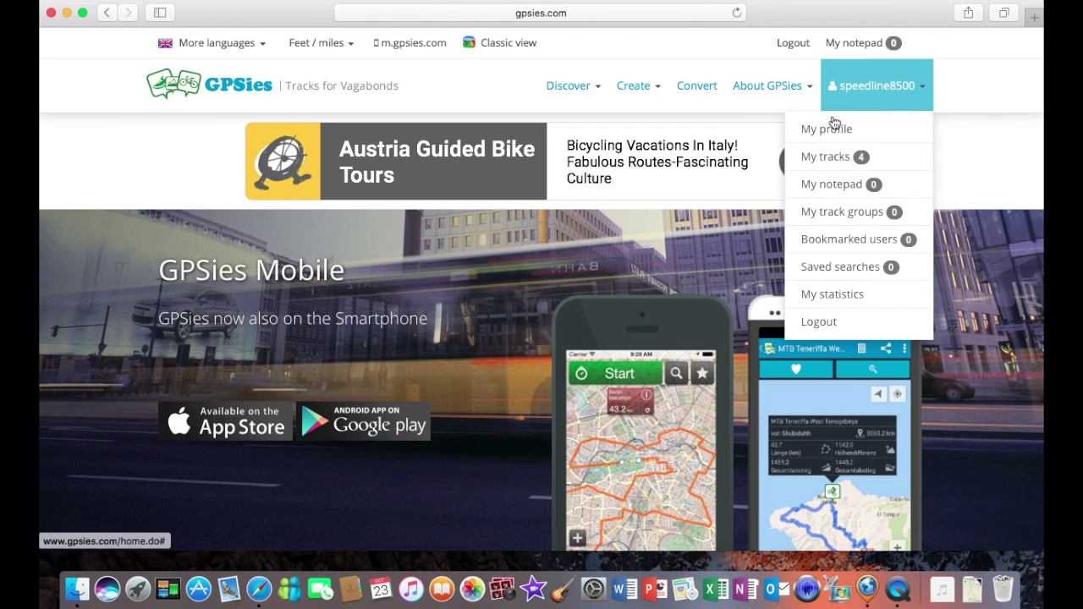
pyautogui.moveTo(648, 105)
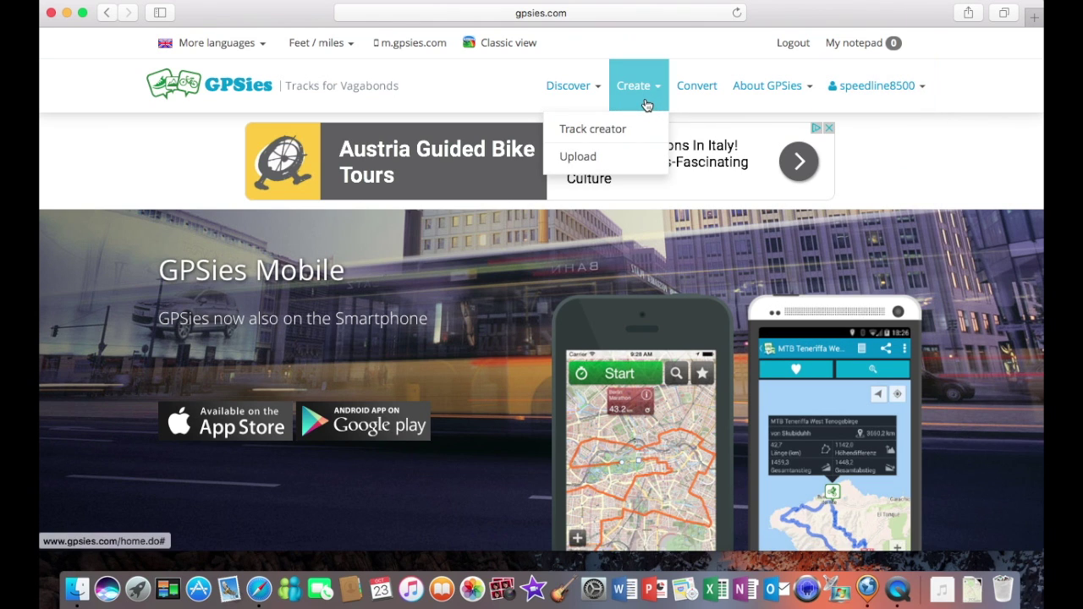
pyautogui.click(618, 127)
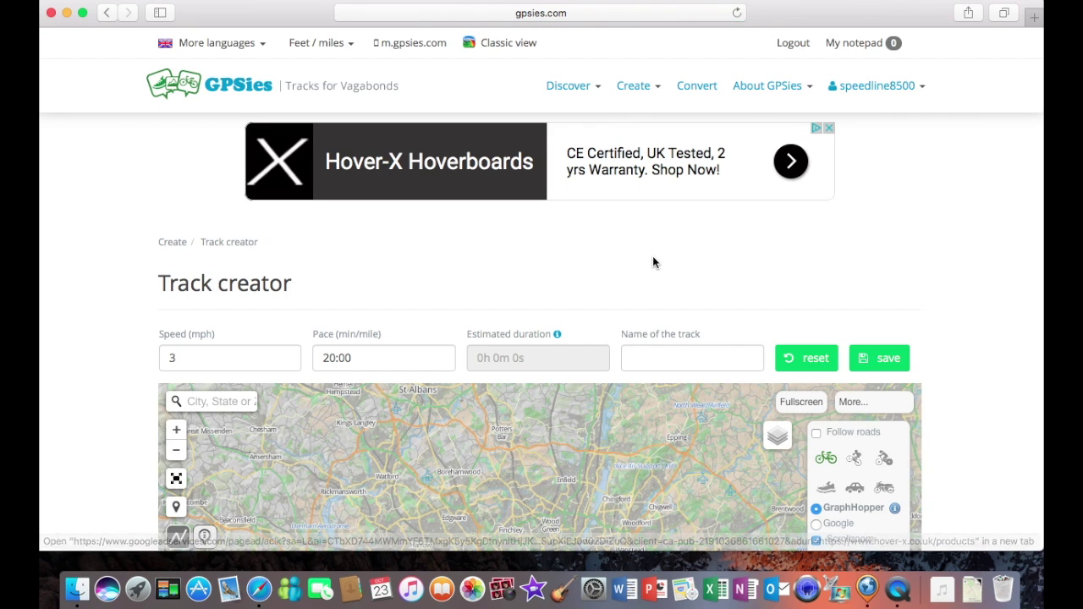
# - Name the track "Garmin Fenix 3 Test Route"
pyautogui.scroll(-5, 652, 255)
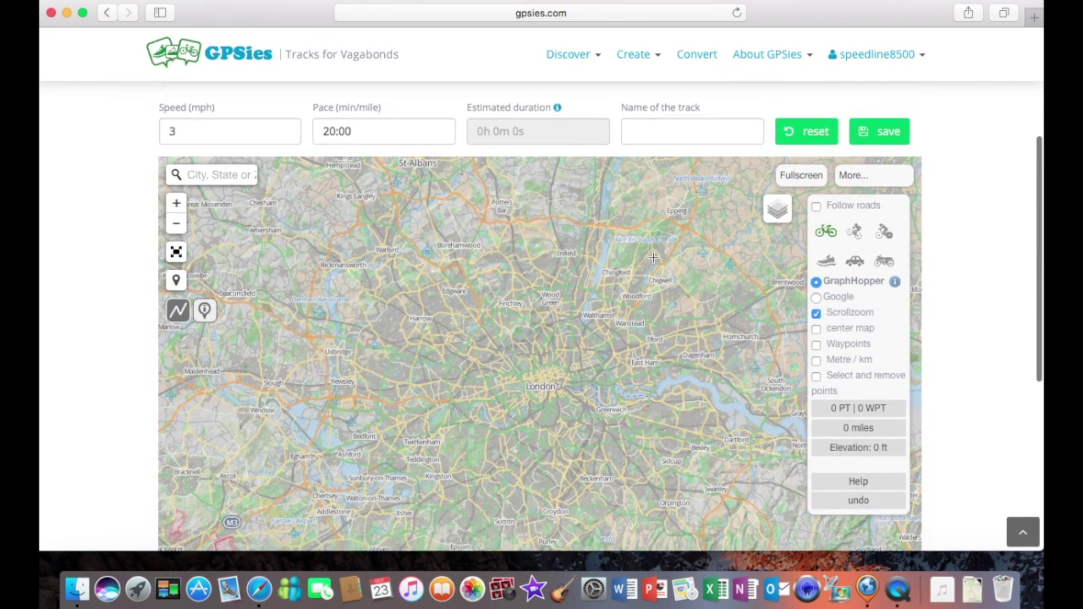
pyautogui.scroll(-1, 652, 255)
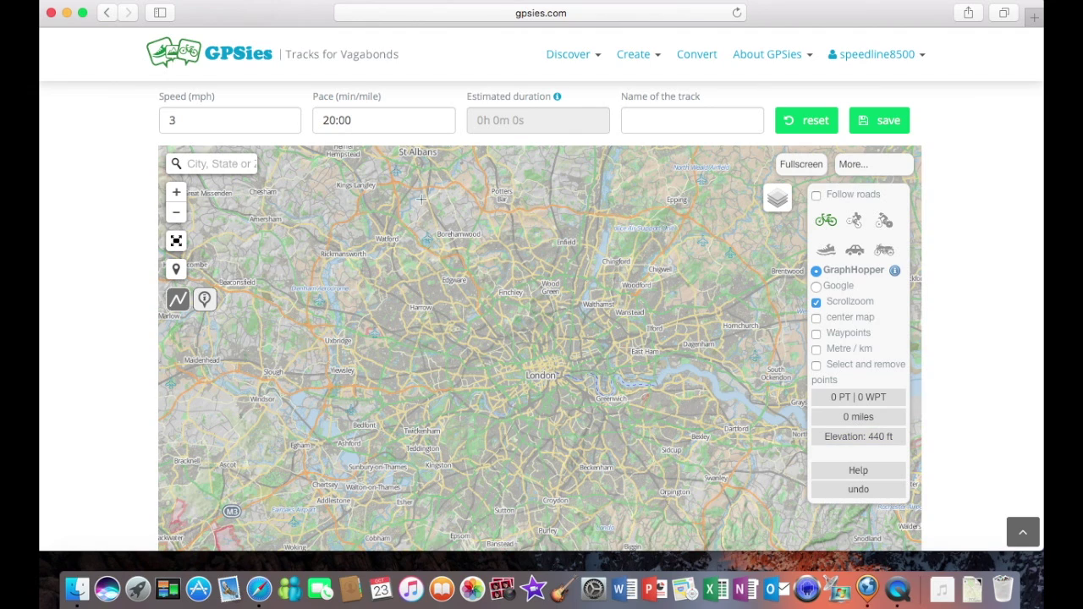
pyautogui.click(666, 124)
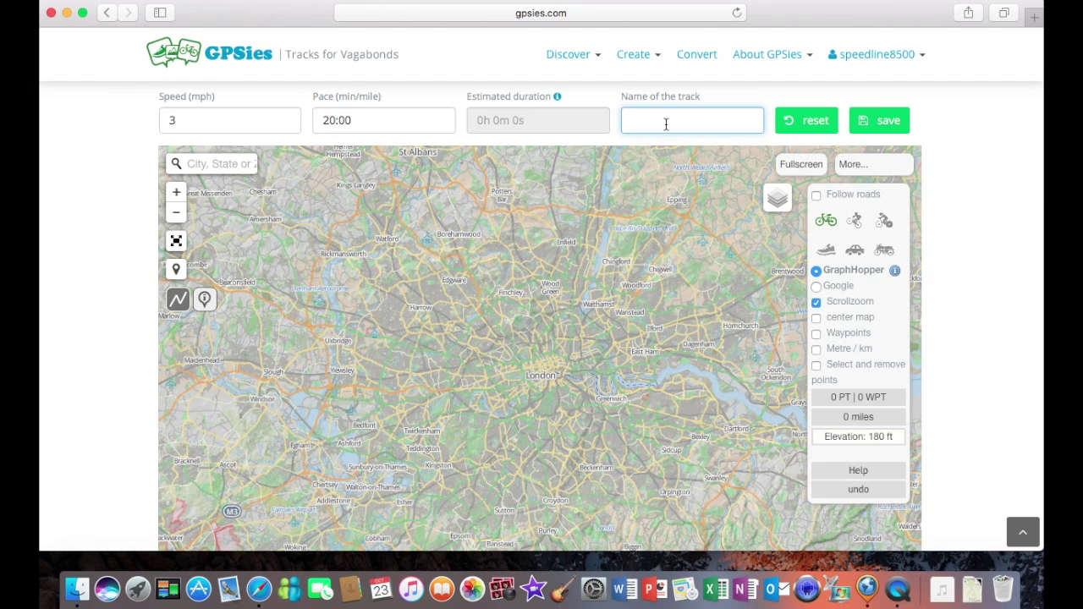
pyautogui.write('G')
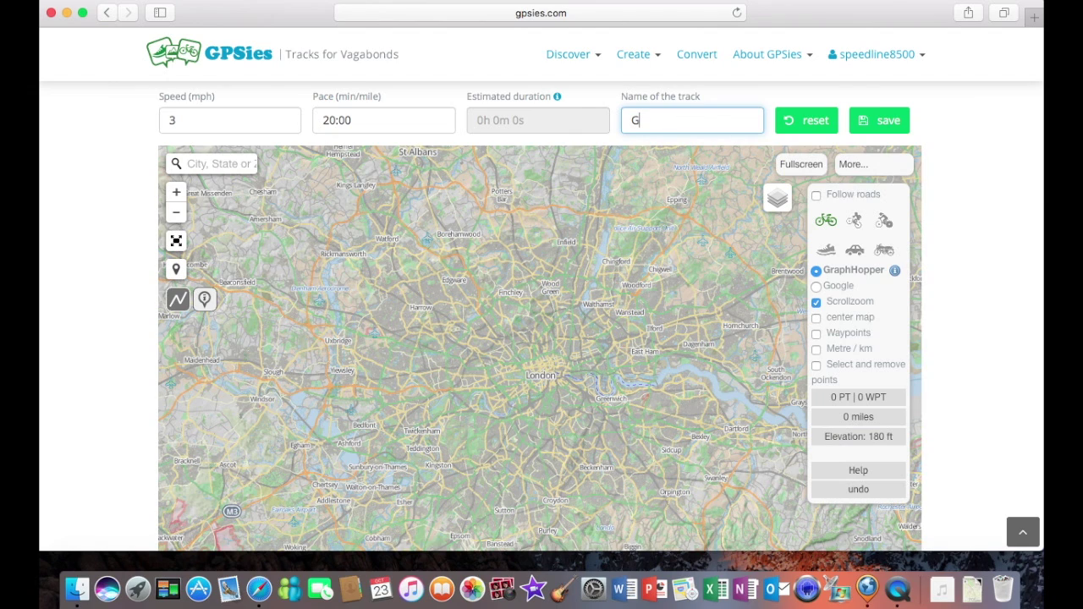
pyautogui.write('armin Fenix 3 Test Route')
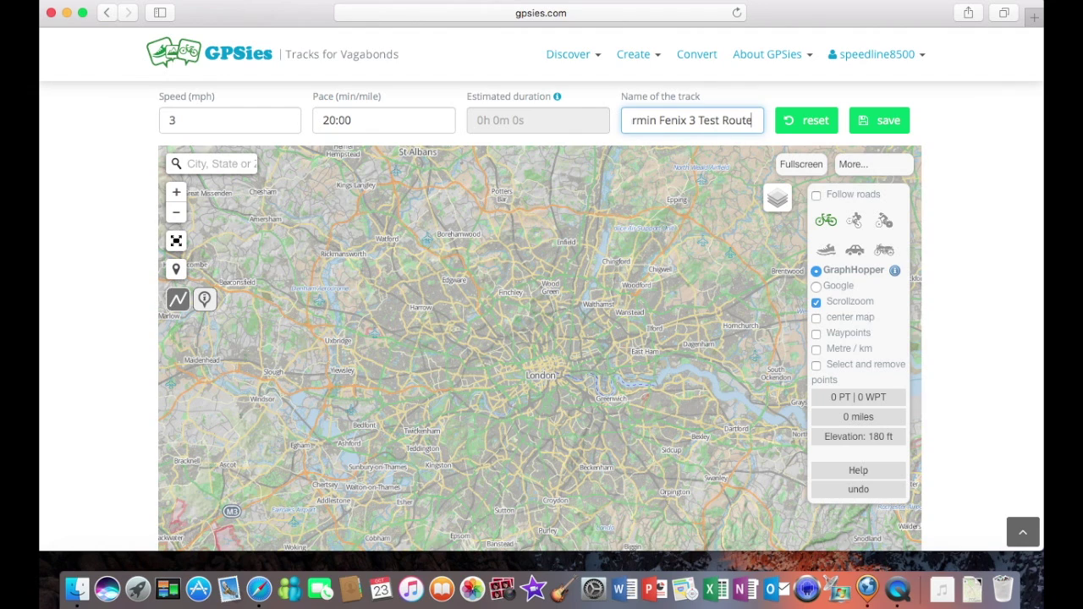
# - Show the map in fullscreen, search it for "spital" and go to the Spital Road result in Wirral District
pyautogui.click(785, 166)
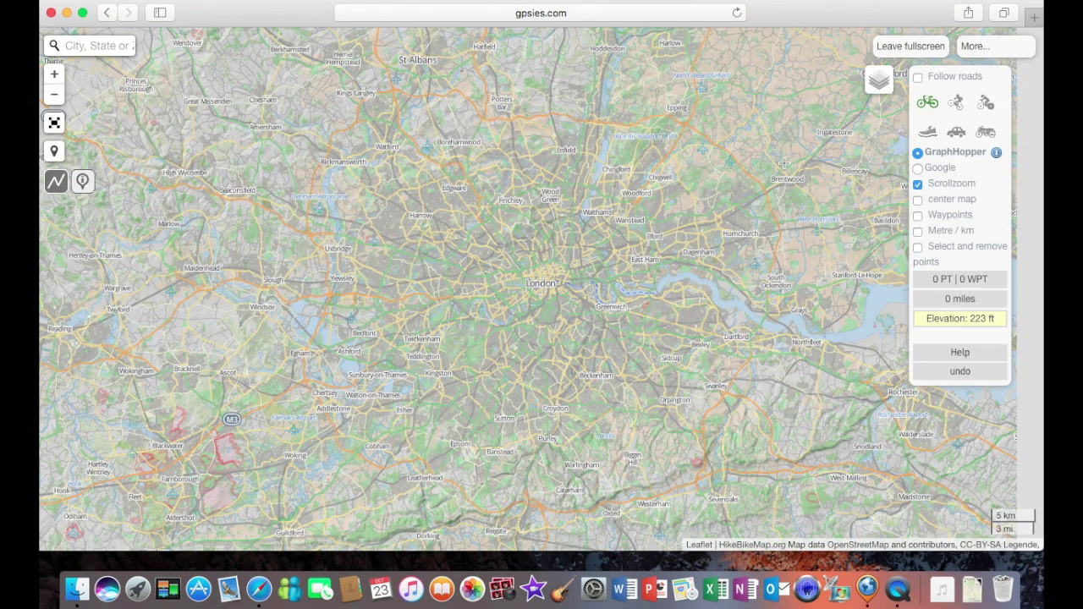
pyautogui.click(122, 48)
pyautogui.write('spital')
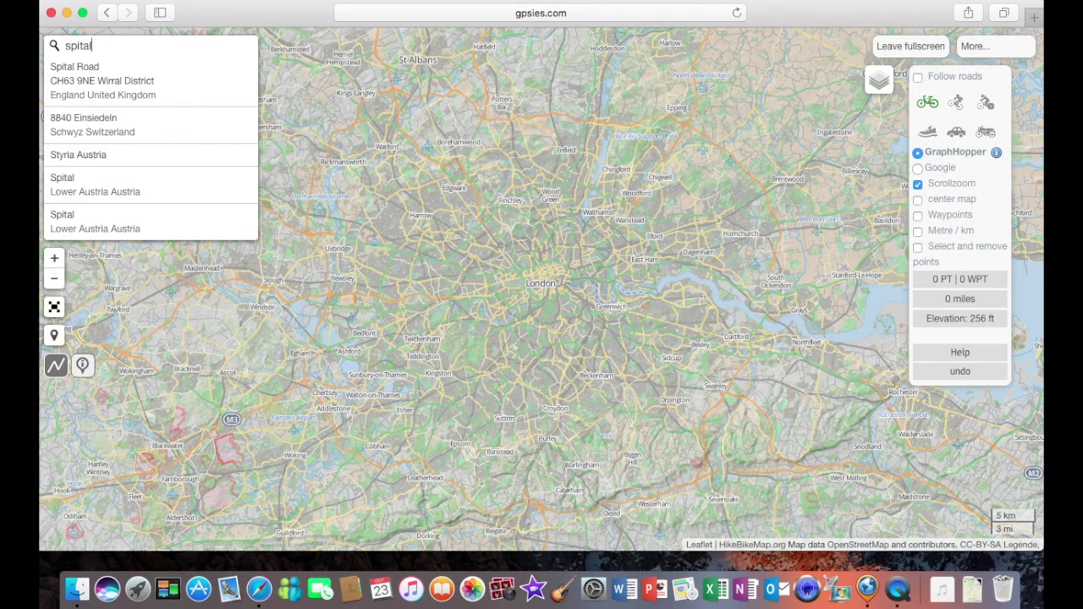
pyautogui.click(128, 84)
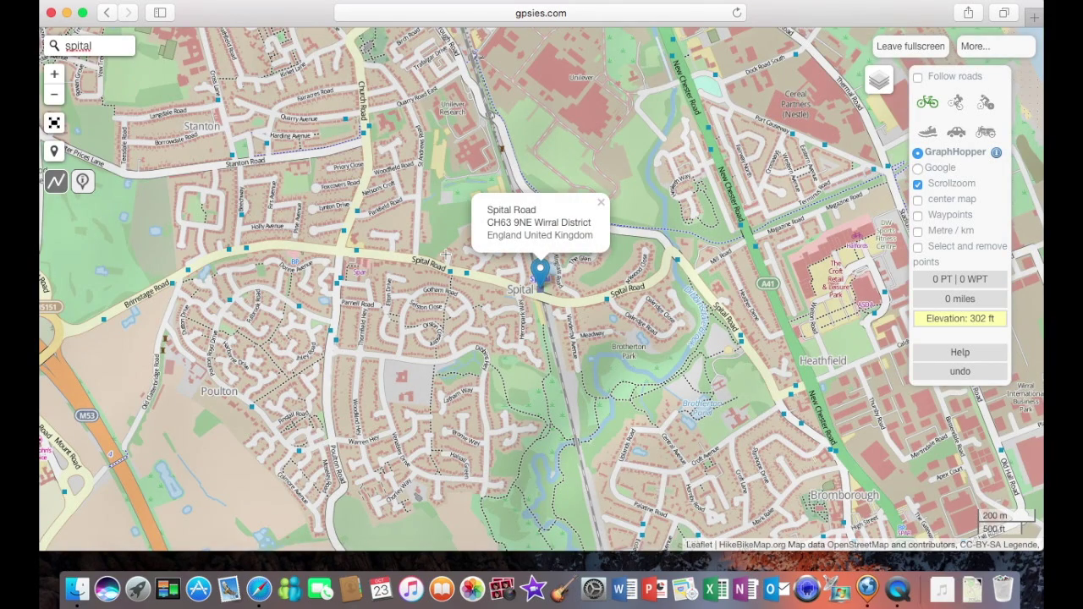
# - With Follow roads enabled, plot about 0.33 miles from Old Clatterbridge Road near Claremont Farm across the M53 towards the B5151
pyautogui.moveTo(548, 362); pyautogui.dragTo(967, 189)
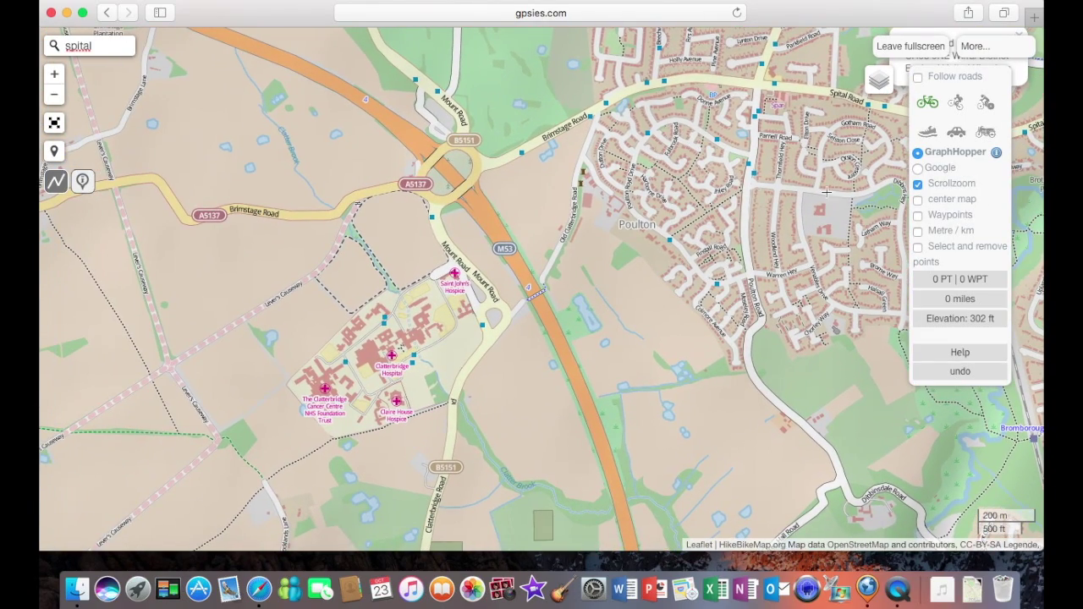
pyautogui.moveTo(592, 207); pyautogui.dragTo(820, 150)
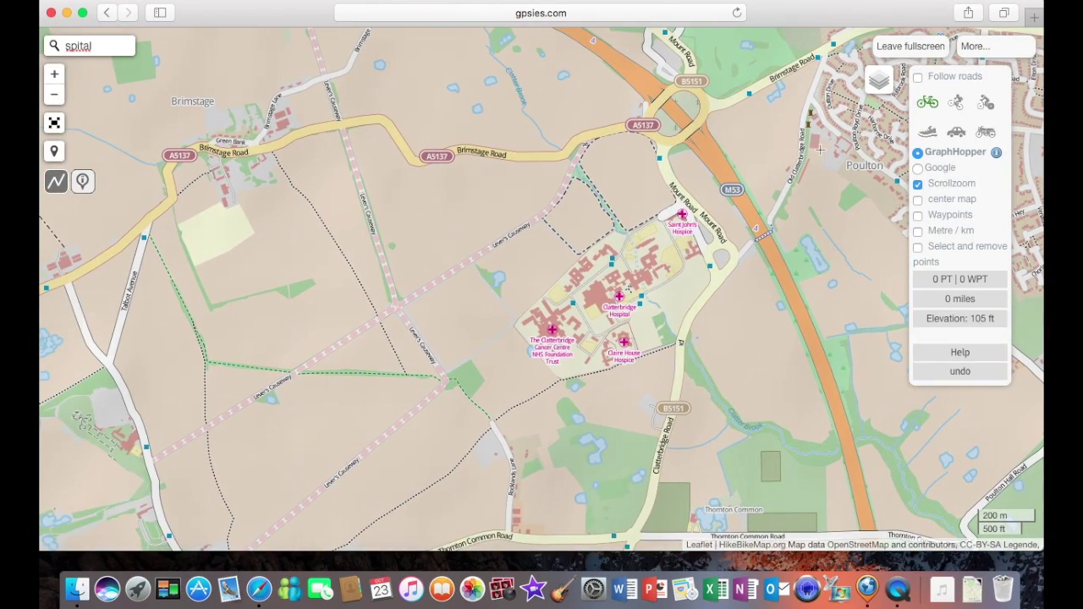
pyautogui.click(54, 73)
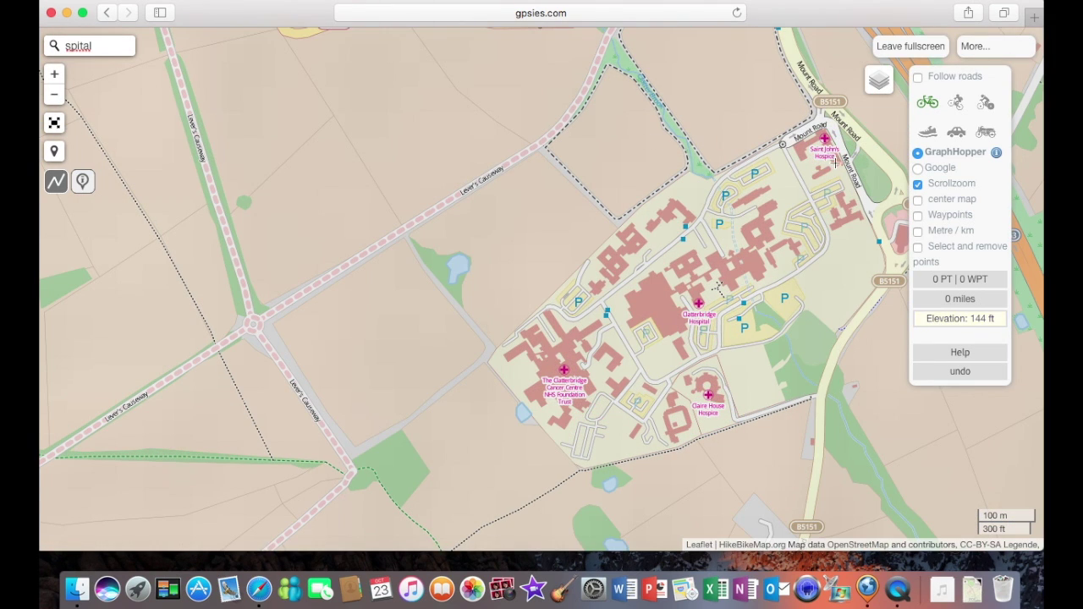
pyautogui.moveTo(836, 163); pyautogui.dragTo(530, 317)
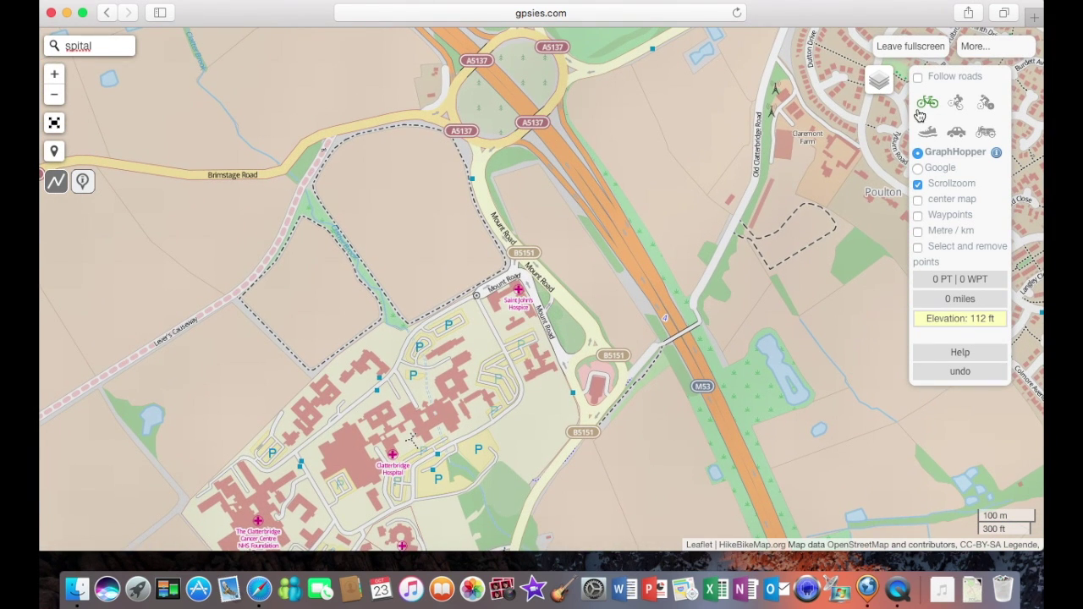
pyautogui.click(918, 78)
pyautogui.click(753, 125)
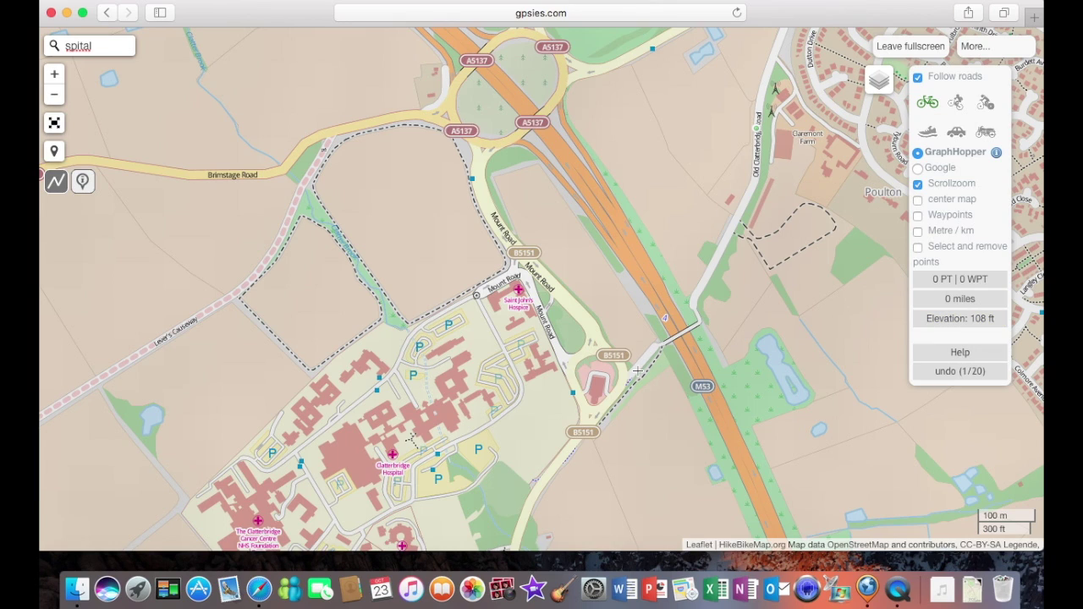
pyautogui.click(636, 372)
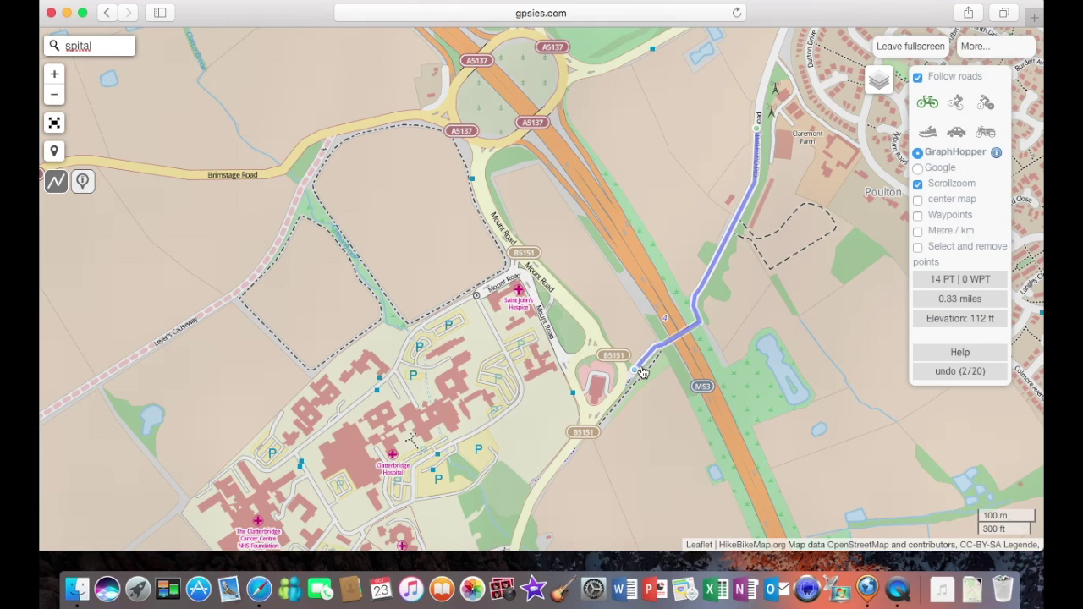
# - With Follow roads disabled, extend the track point by point southwest along the B5151 to the footpath junction east of Claire House Hospice
pyautogui.click(917, 77)
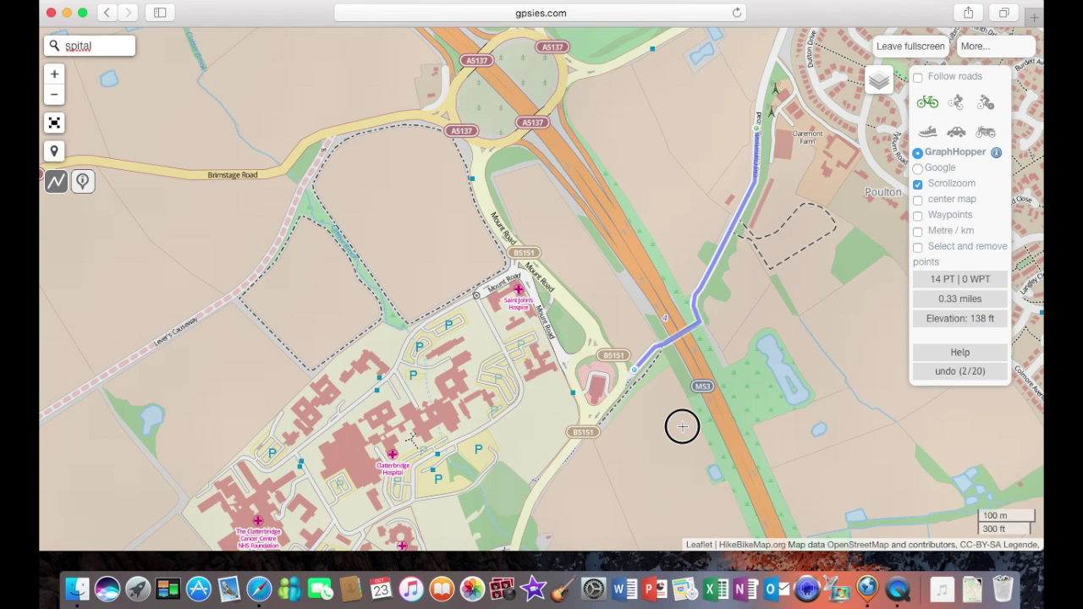
pyautogui.moveTo(682, 426); pyautogui.dragTo(861, 157)
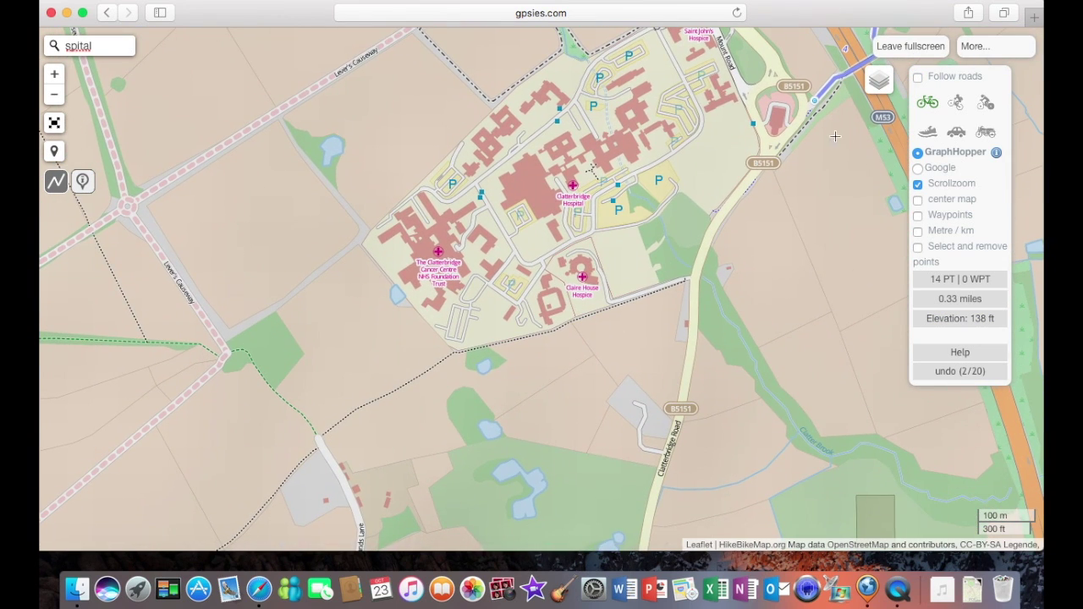
pyautogui.click(814, 113)
pyautogui.click(745, 193)
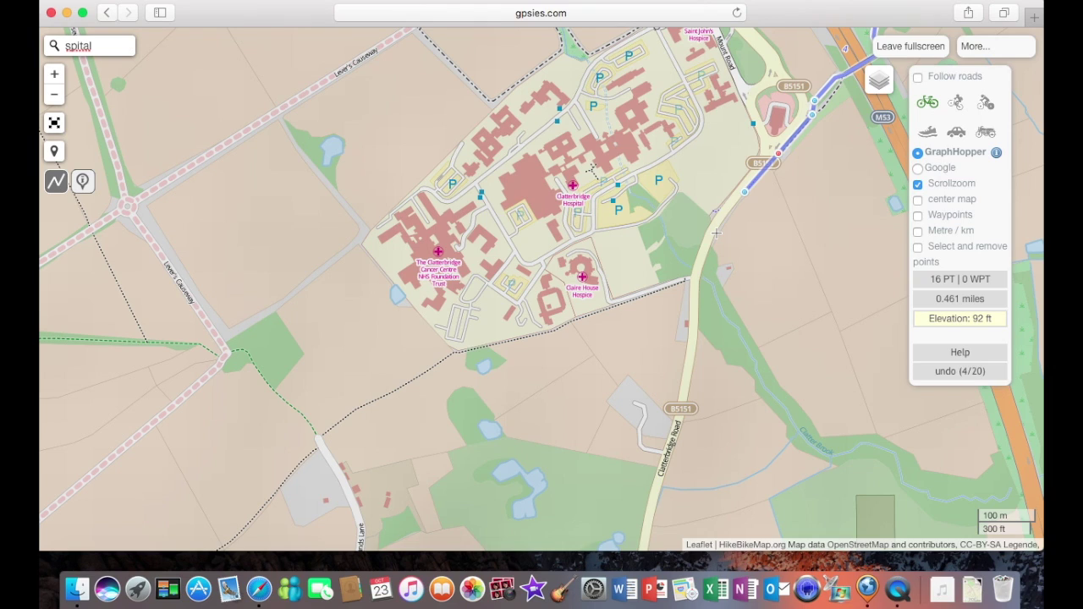
pyautogui.click(718, 226)
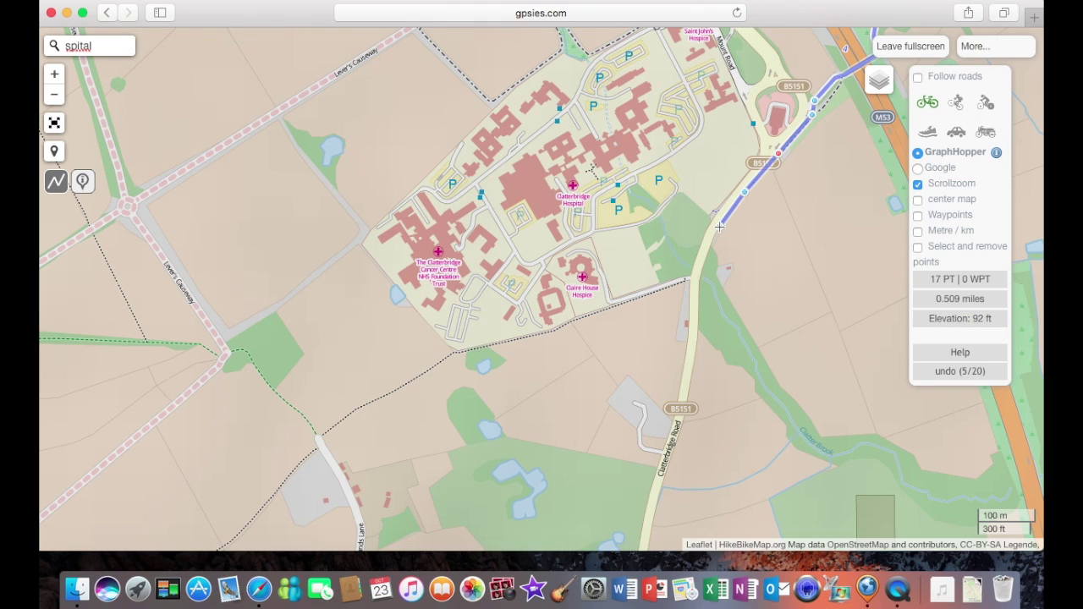
pyautogui.click(712, 225)
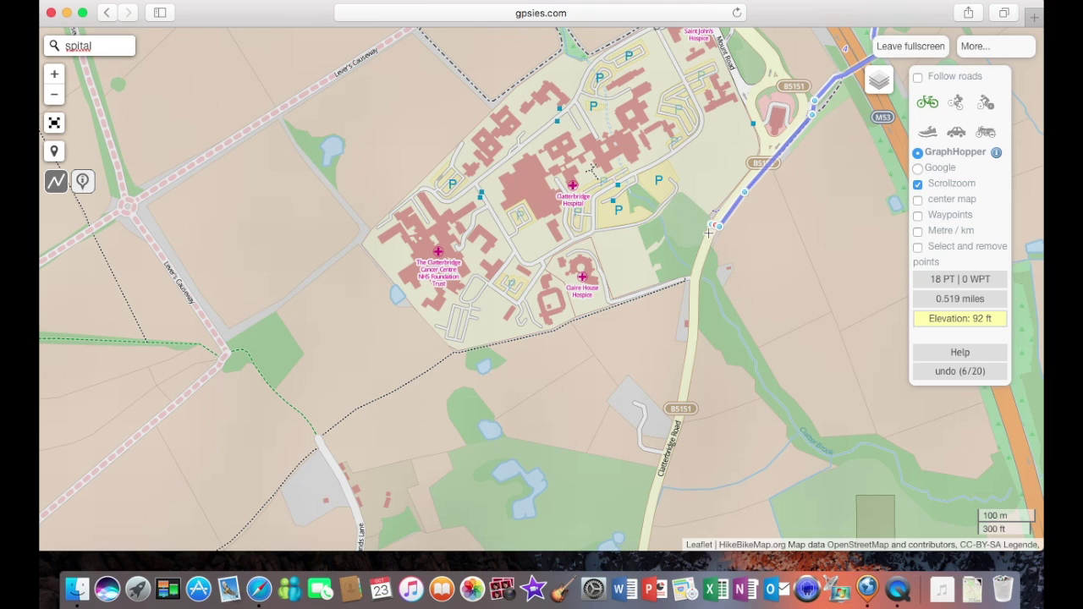
pyautogui.click(690, 279)
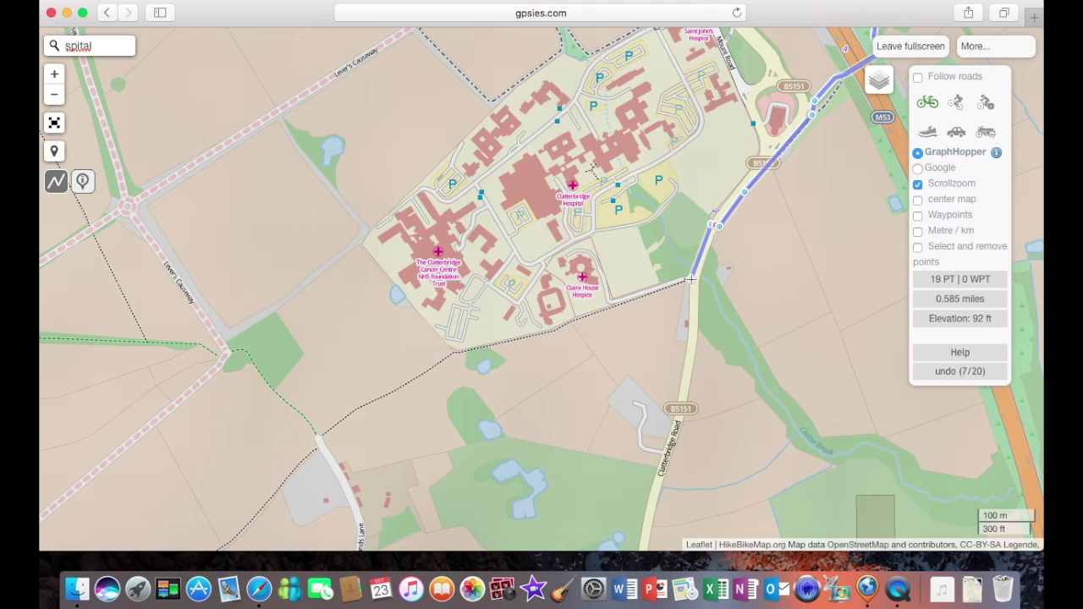
# - Continue the track southwest along the dotted footpath below Clatterbridge Hospital to the end of the lane
pyautogui.click(684, 279)
pyautogui.click(458, 354)
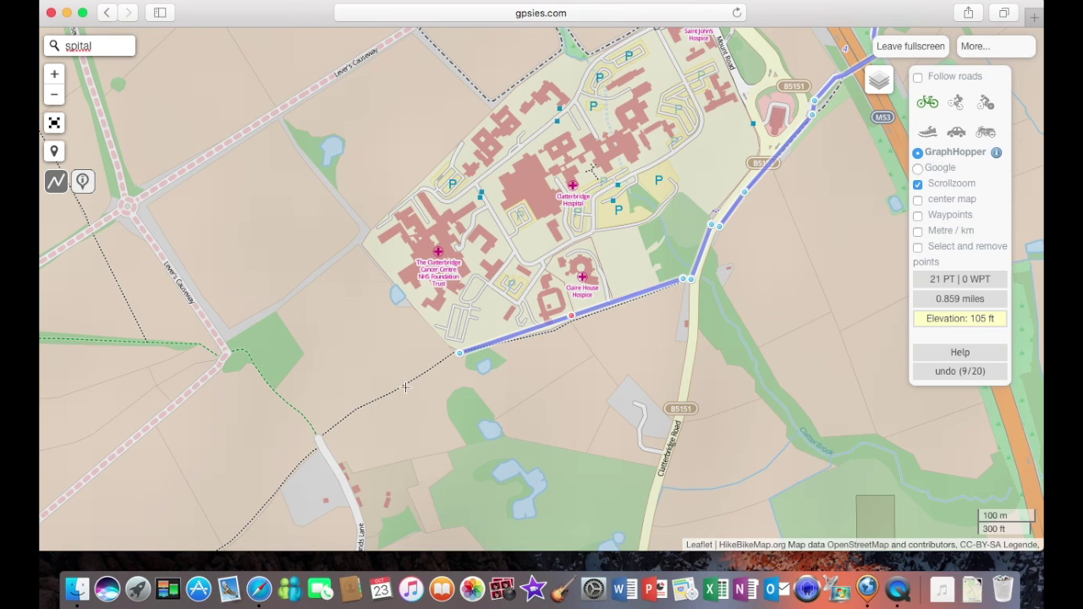
pyautogui.click(361, 408)
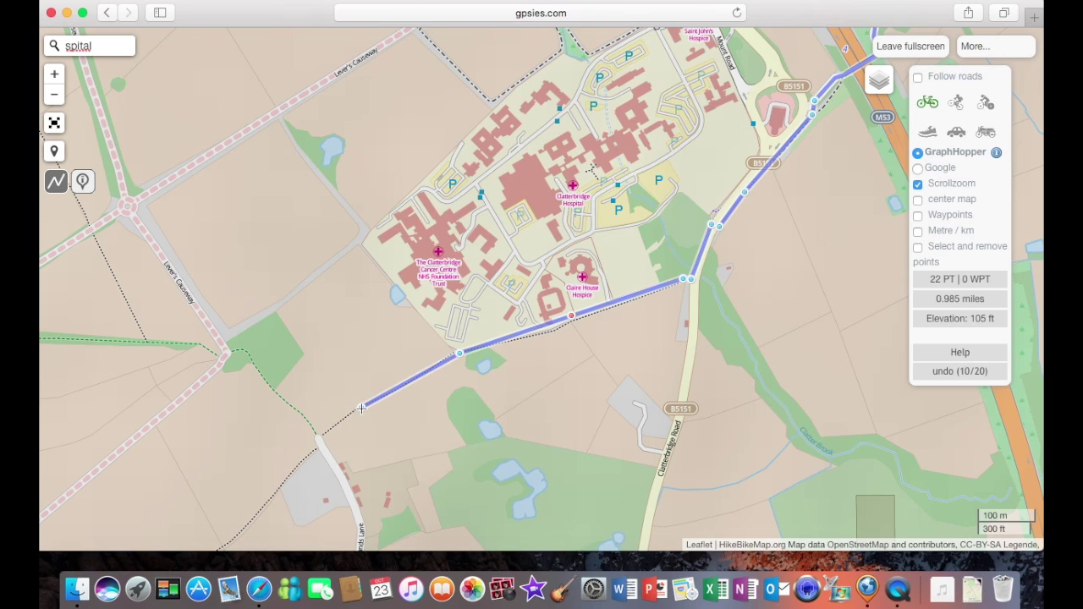
pyautogui.click(319, 438)
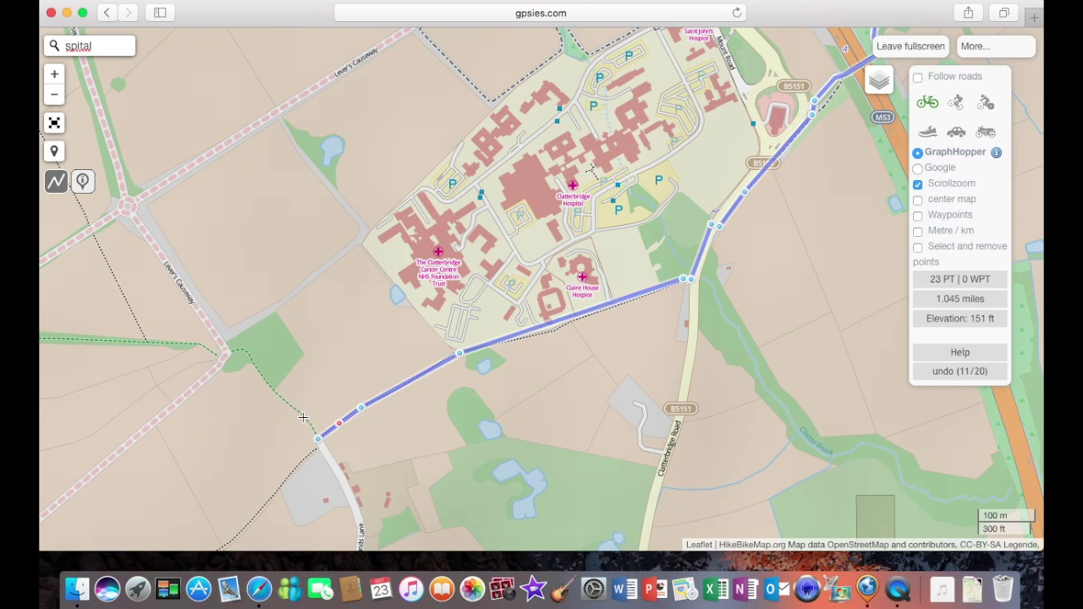
# - Extend the track northwest along the green path and across Lever's Causeway to the junction with the dotted footpath
pyautogui.click(303, 416)
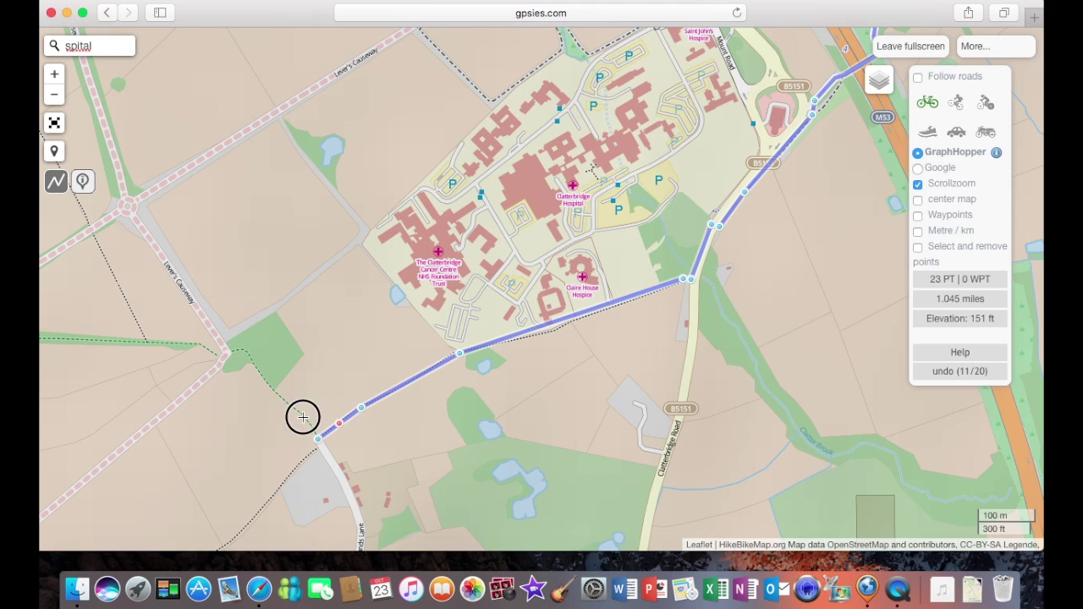
pyautogui.click(247, 355)
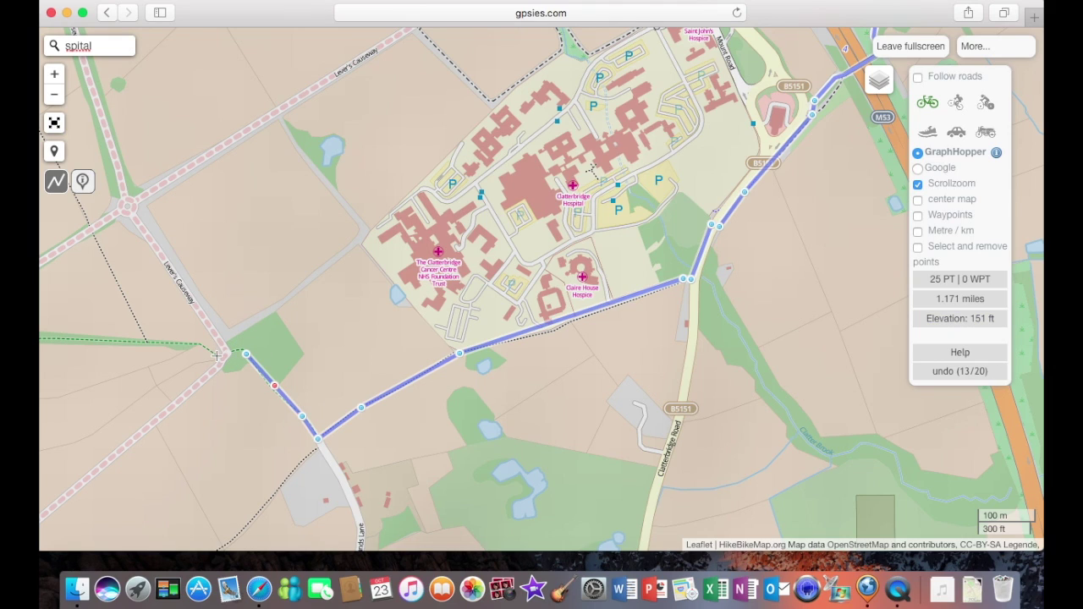
pyautogui.click(217, 354)
pyautogui.click(201, 344)
pyautogui.click(147, 342)
# - Extend the track northwest along the dotted footpath, crossing Lever's Causeway, to just short of Brimstage Road at Brimstage
pyautogui.moveTo(157, 304); pyautogui.dragTo(611, 438)
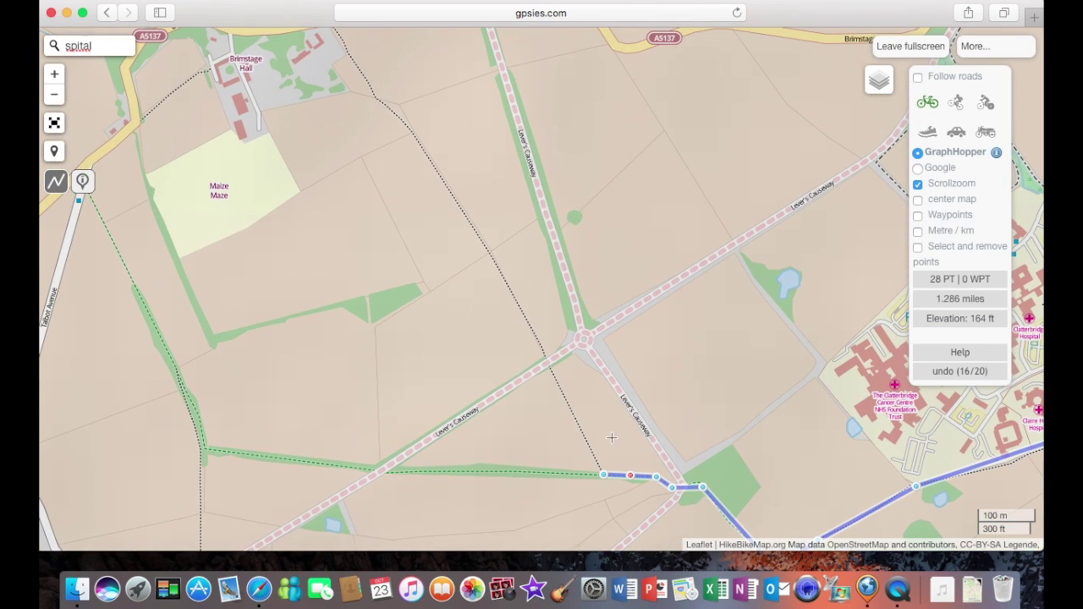
pyautogui.click(548, 362)
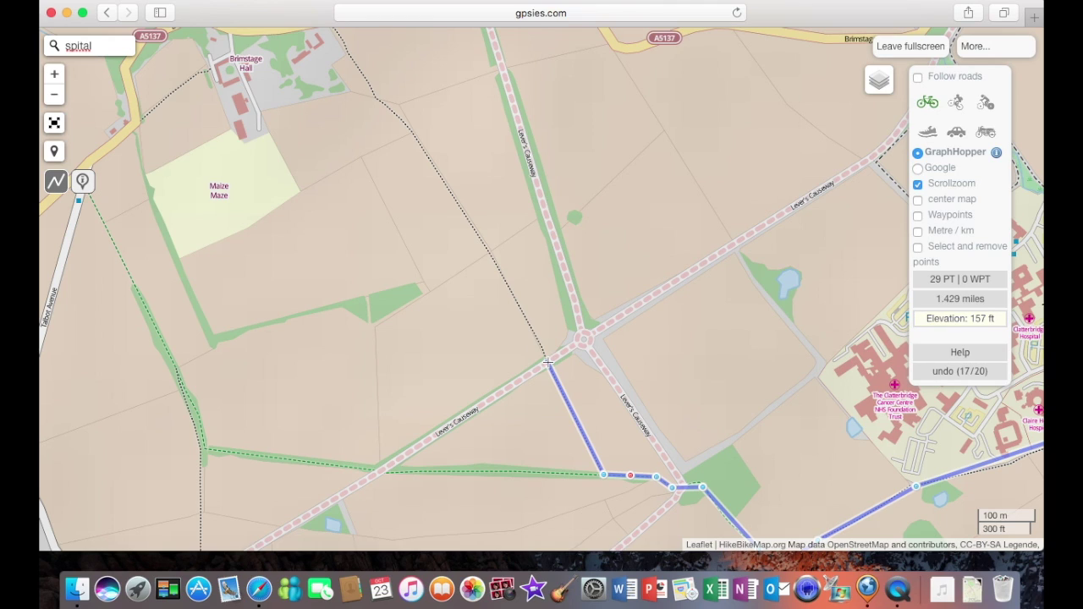
pyautogui.click(479, 235)
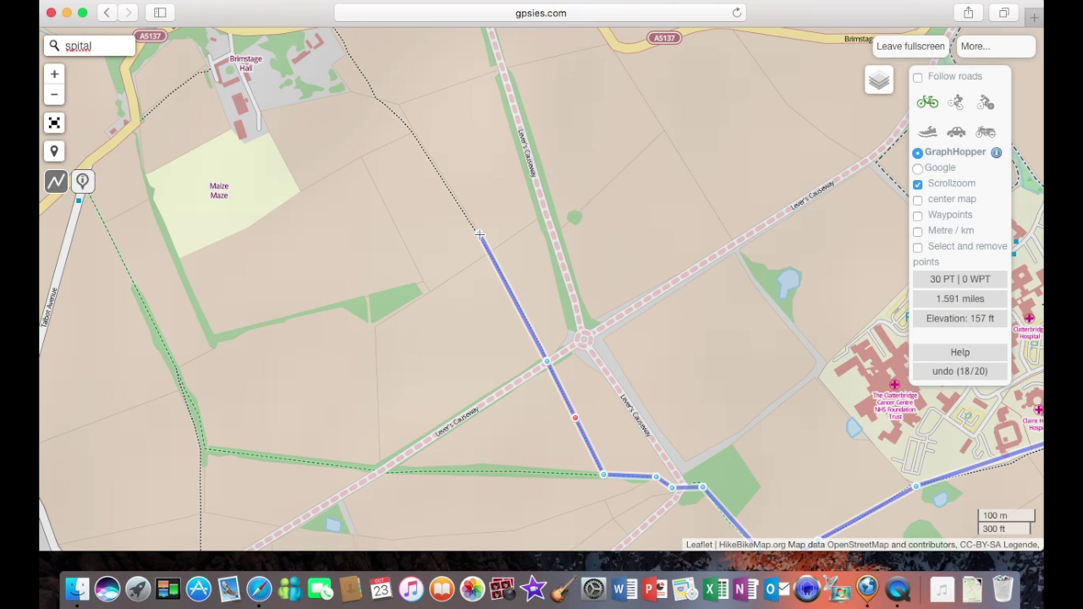
pyautogui.click(410, 129)
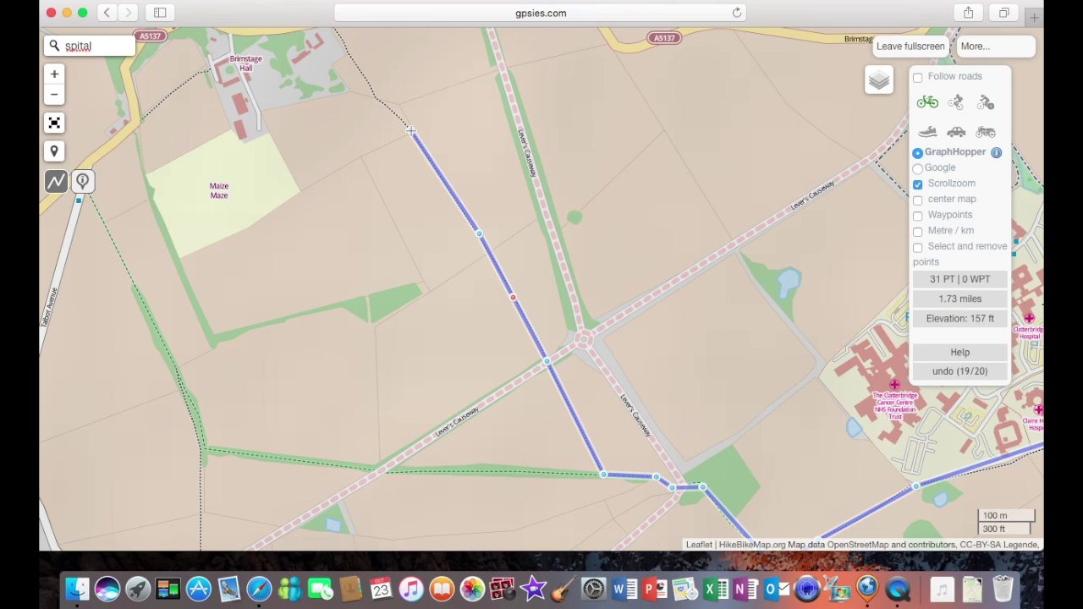
pyautogui.click(376, 99)
pyautogui.moveTo(418, 95); pyautogui.dragTo(511, 300)
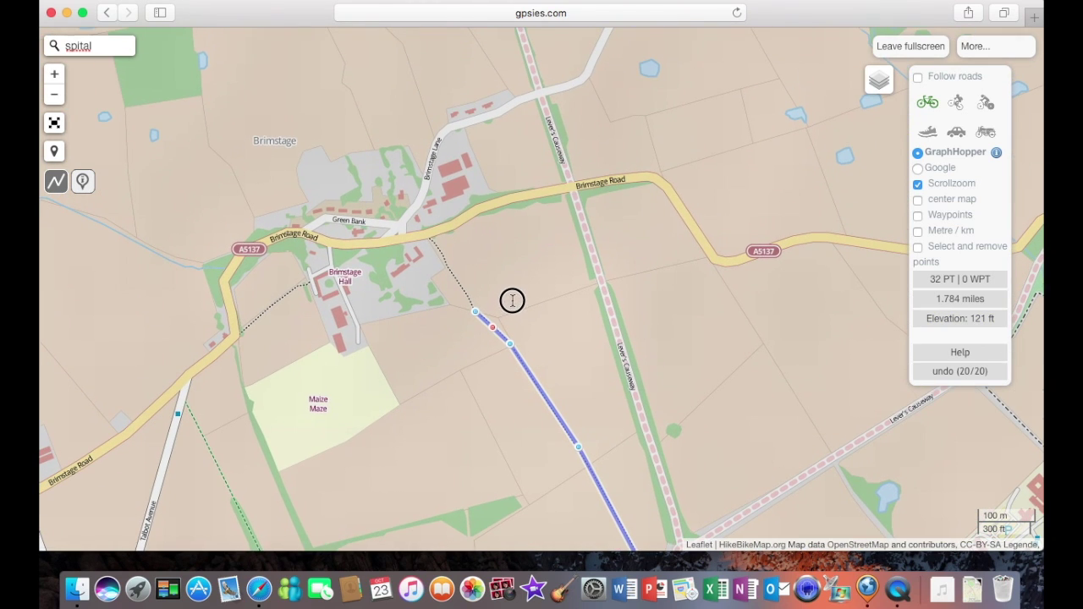
pyautogui.click(446, 268)
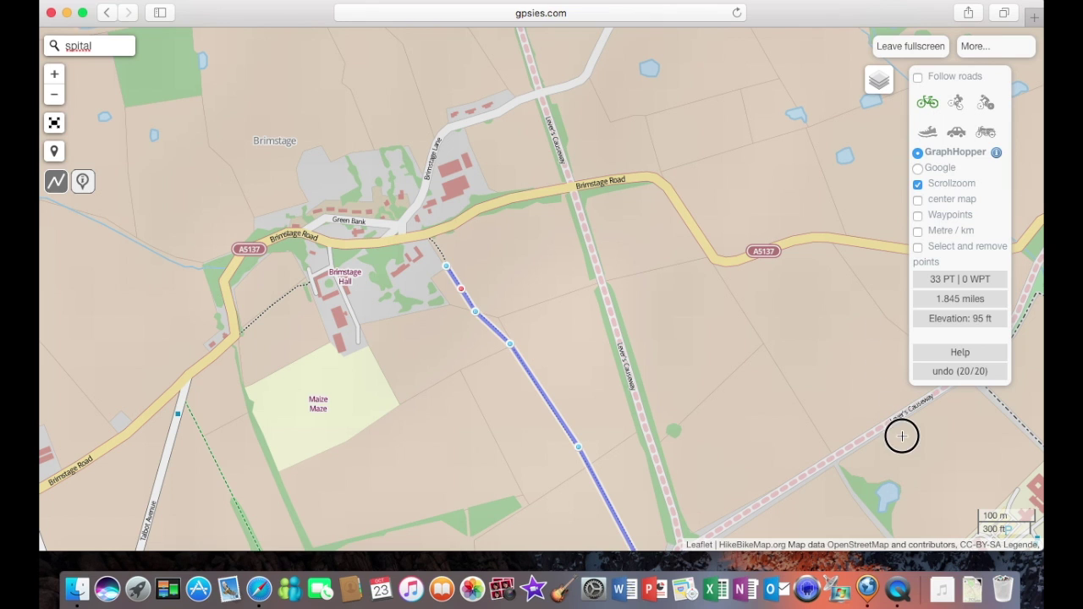
pyautogui.moveTo(902, 435); pyautogui.dragTo(427, 189)
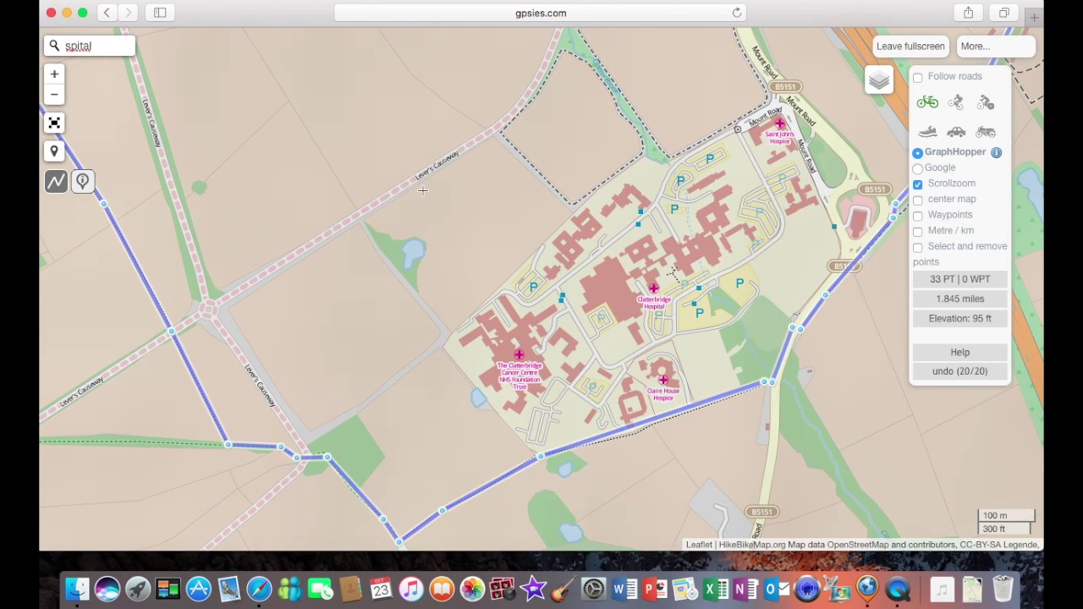
# - Enable Waypoints and place a waypoint on the track bend just east of the M53 crossing
pyautogui.moveTo(742, 271); pyautogui.dragTo(508, 287)
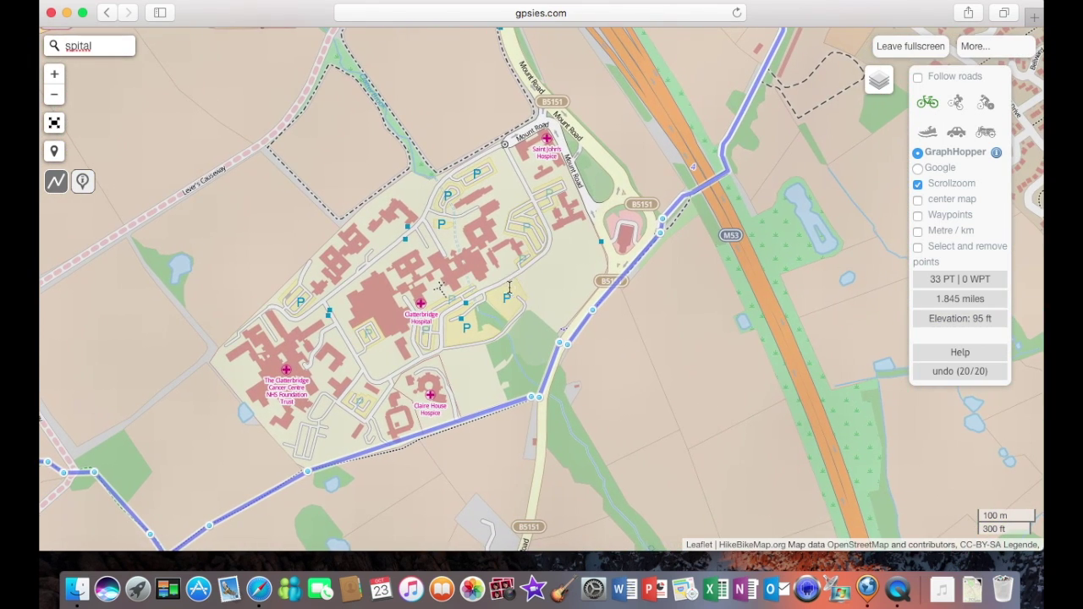
pyautogui.moveTo(791, 175); pyautogui.dragTo(699, 336)
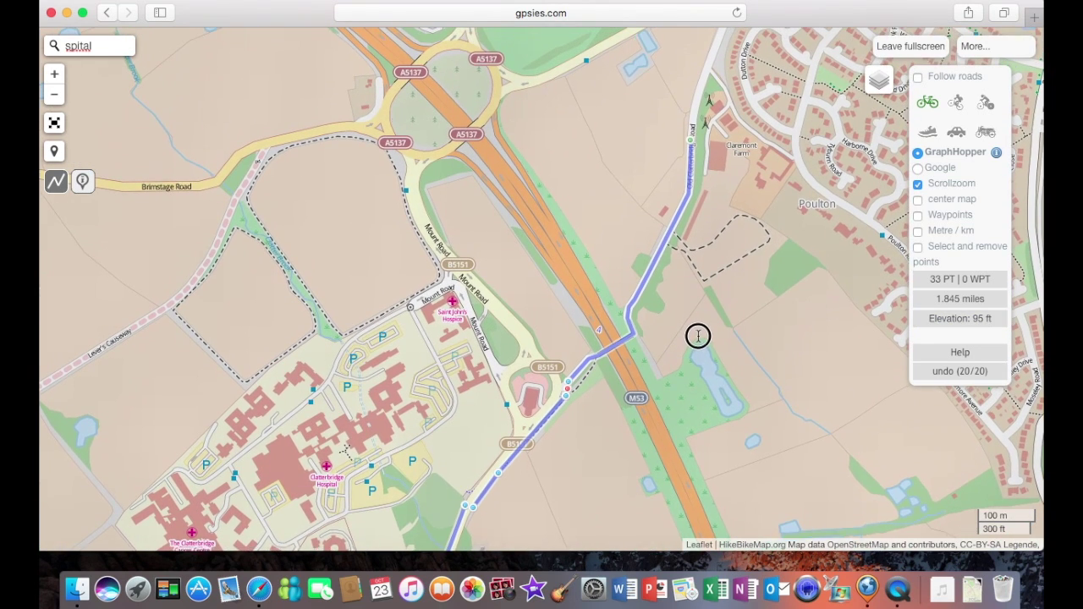
pyautogui.click(918, 217)
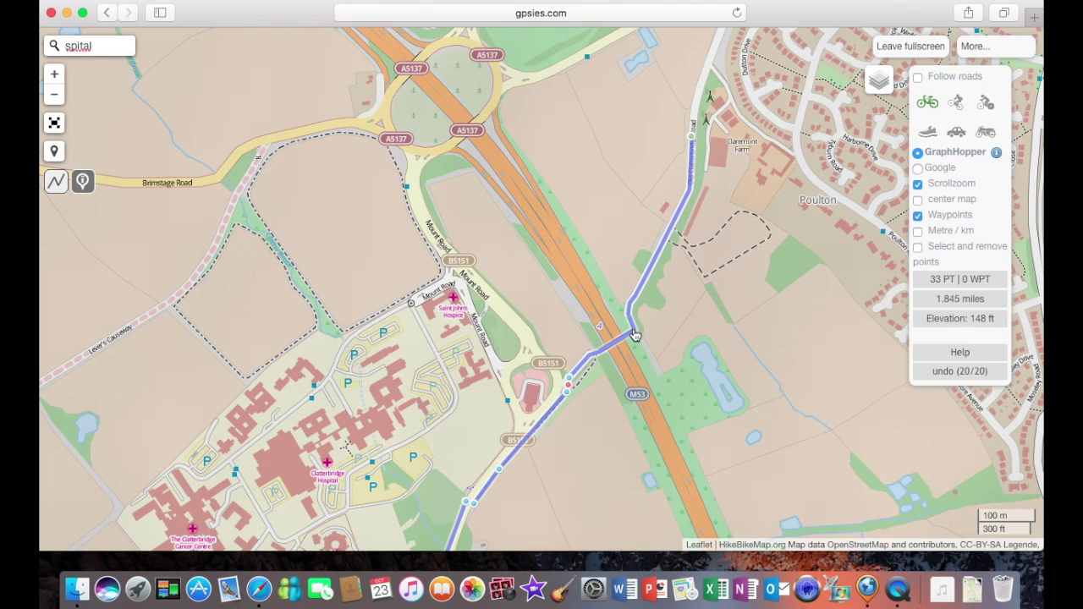
pyautogui.moveTo(634, 335)
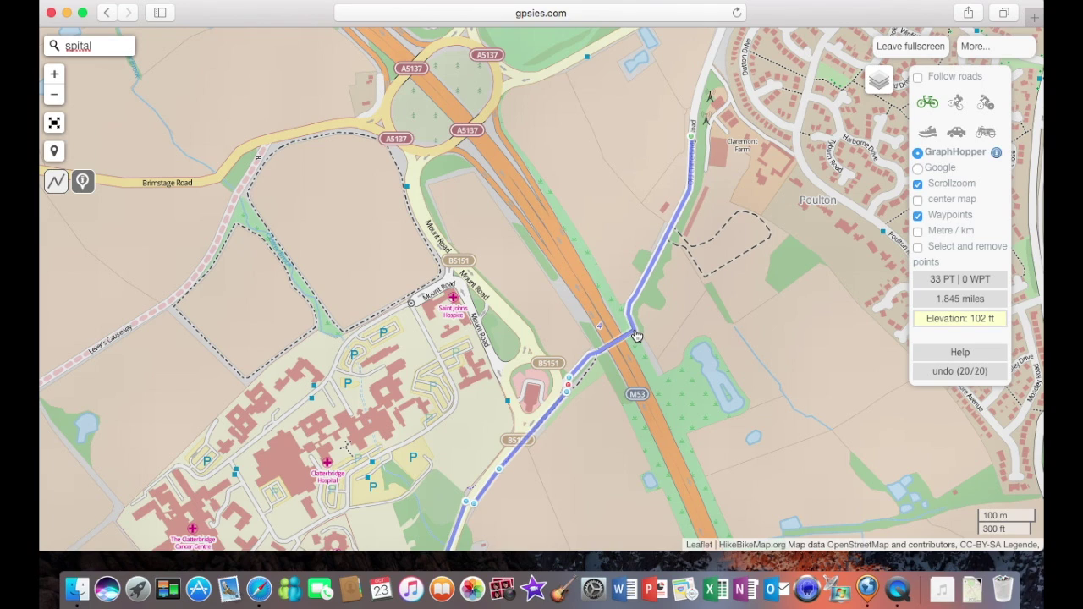
pyautogui.click(637, 337)
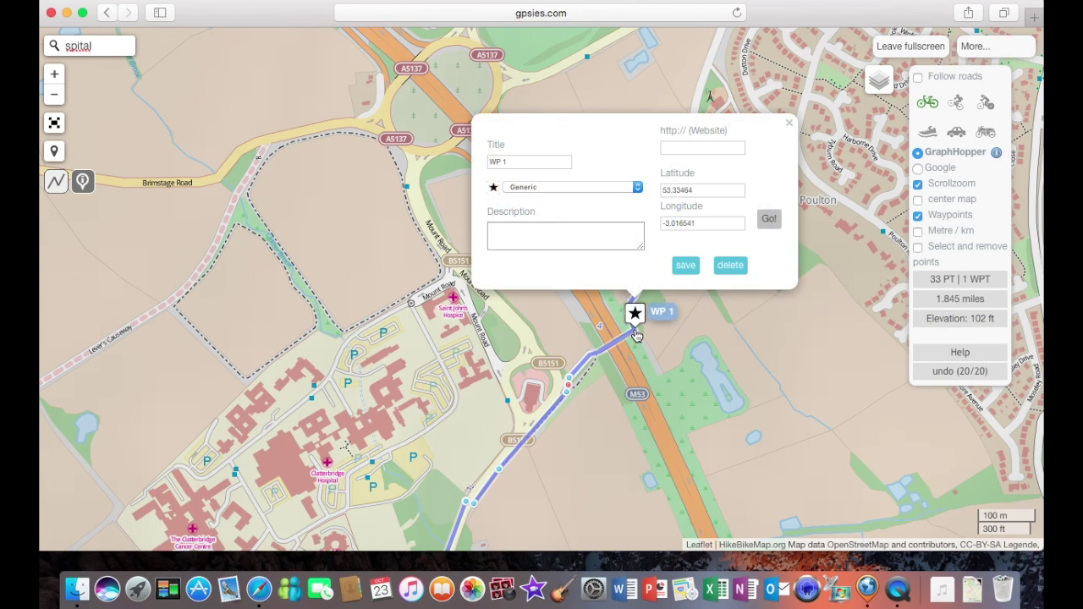
# - Title the waypoint east of the M53 "Across M53", set its type to Right and save it
pyautogui.click(516, 161)
pyautogui.moveTo(516, 161); pyautogui.dragTo(483, 164)
pyautogui.write('Acr')
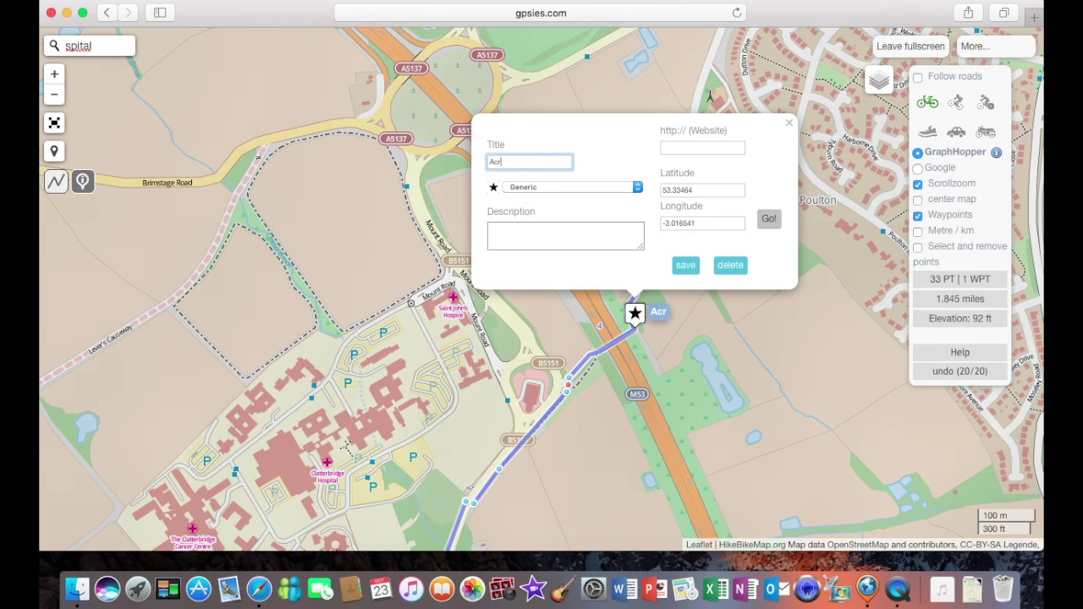
pyautogui.write('oss M53')
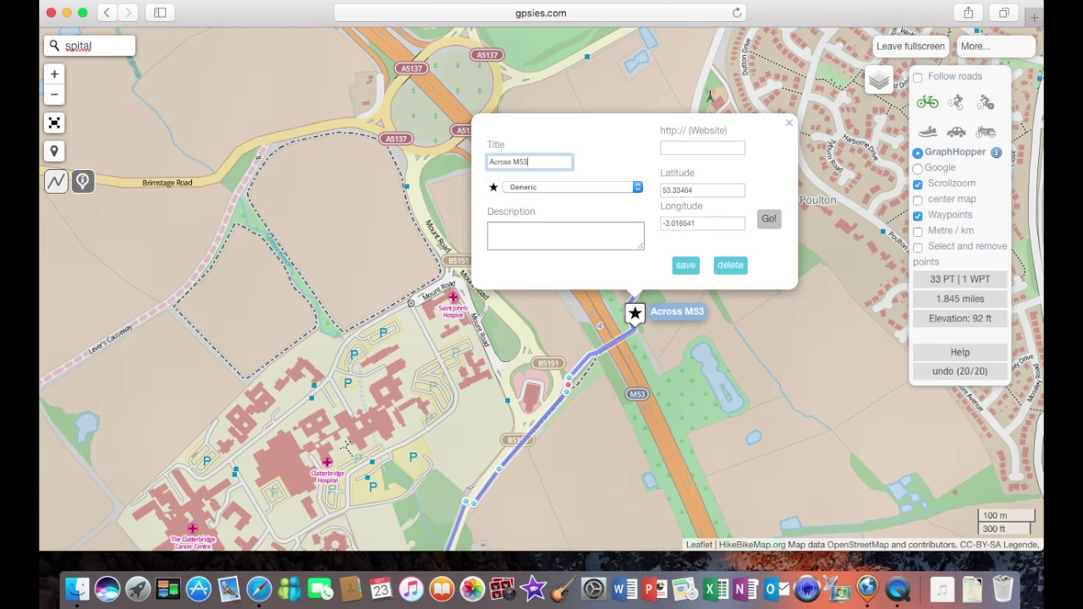
pyautogui.click(638, 187)
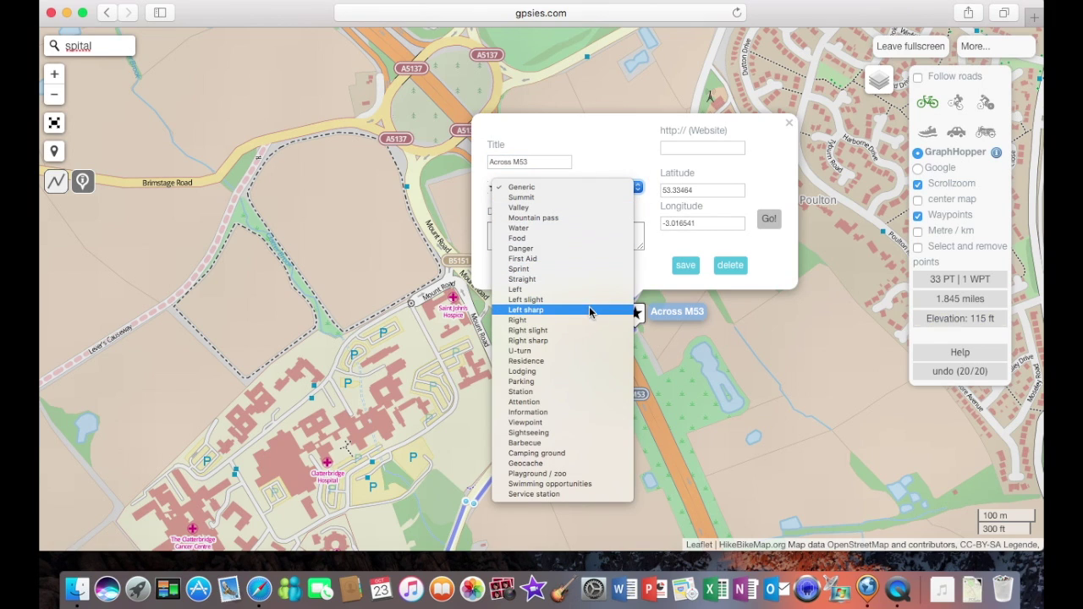
pyautogui.click(587, 320)
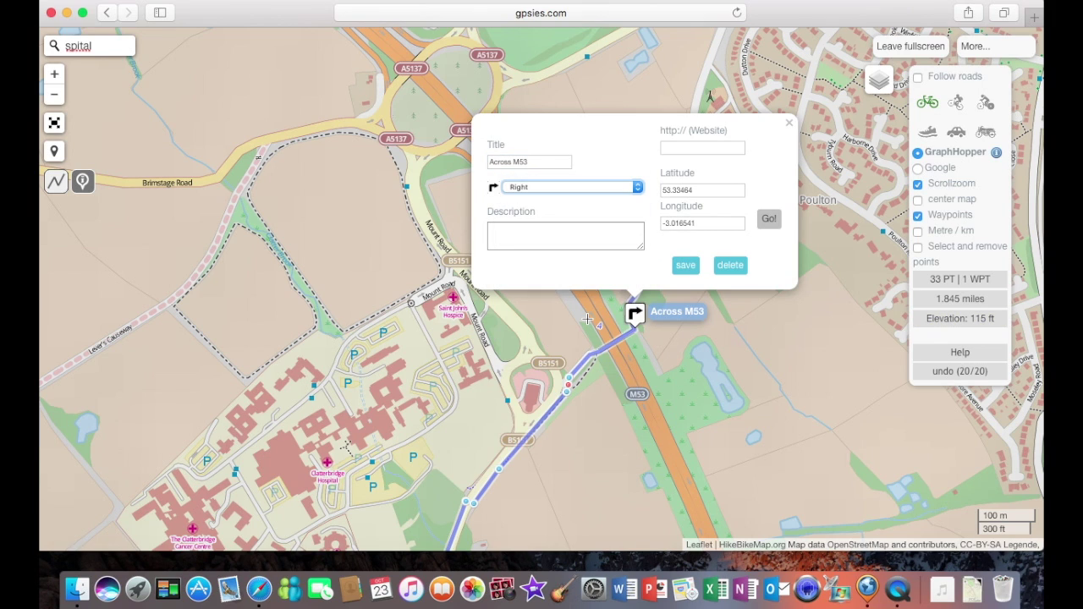
pyautogui.click(683, 267)
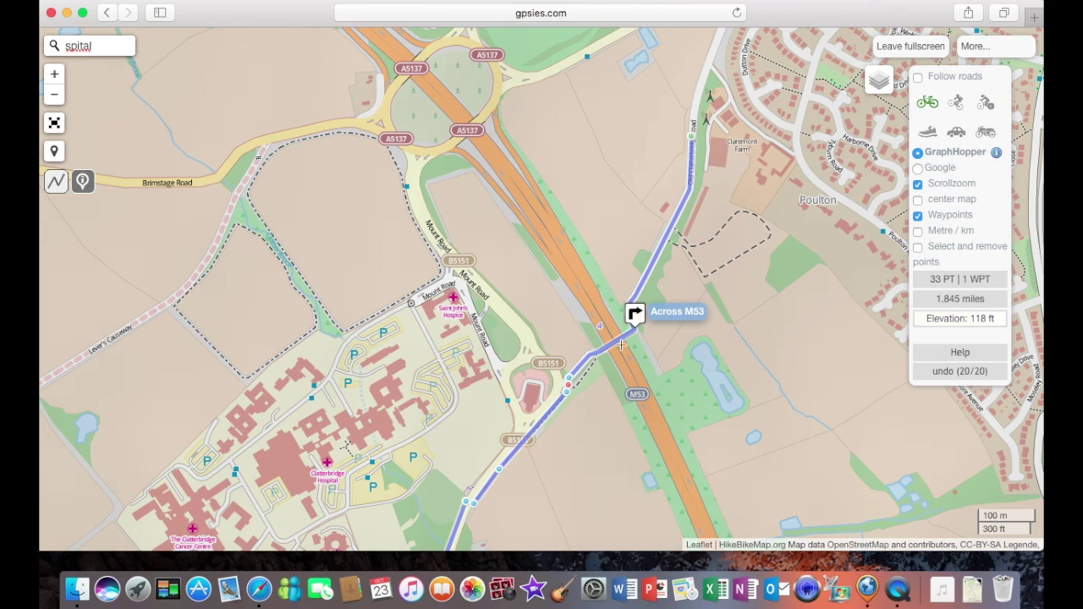
# - Add and save a waypoint titled "Onto Path" of type Straight where the track meets the B5151 west of the M53
pyautogui.click(574, 380)
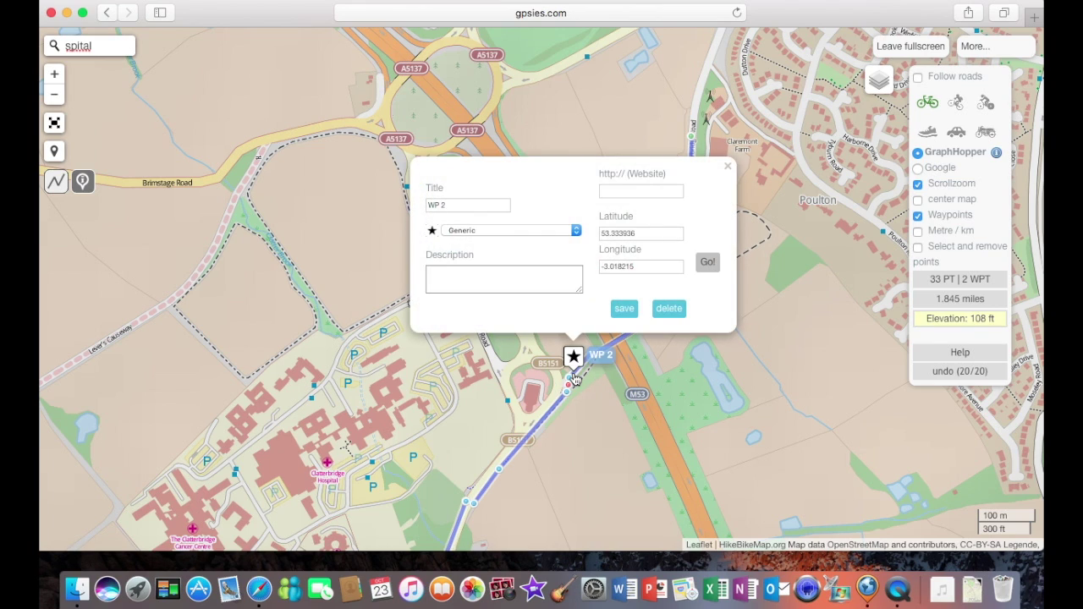
pyautogui.moveTo(449, 206); pyautogui.dragTo(418, 204)
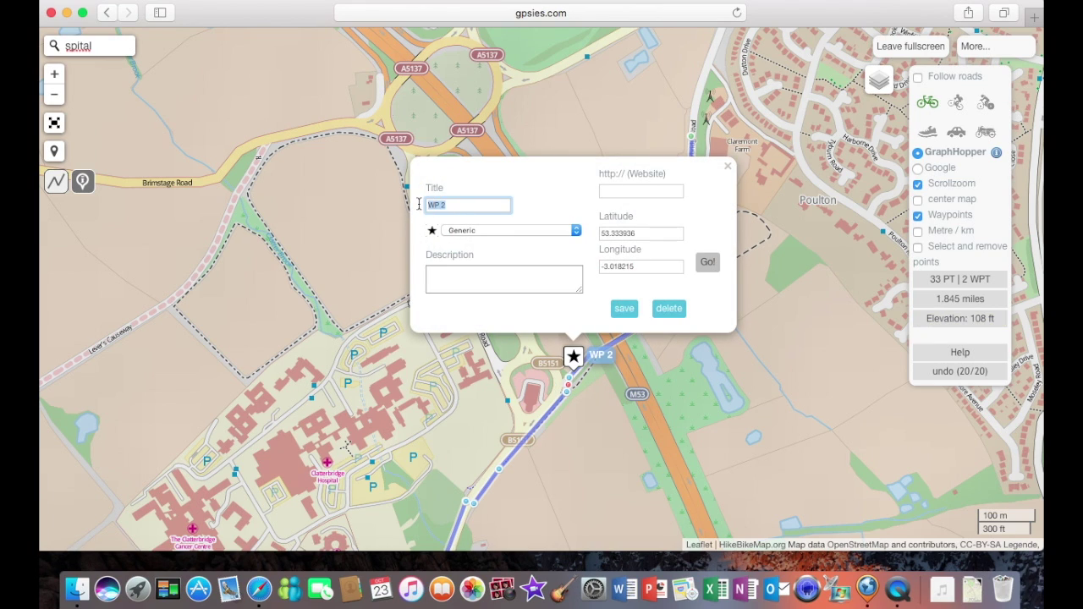
pyautogui.write('Onto ')
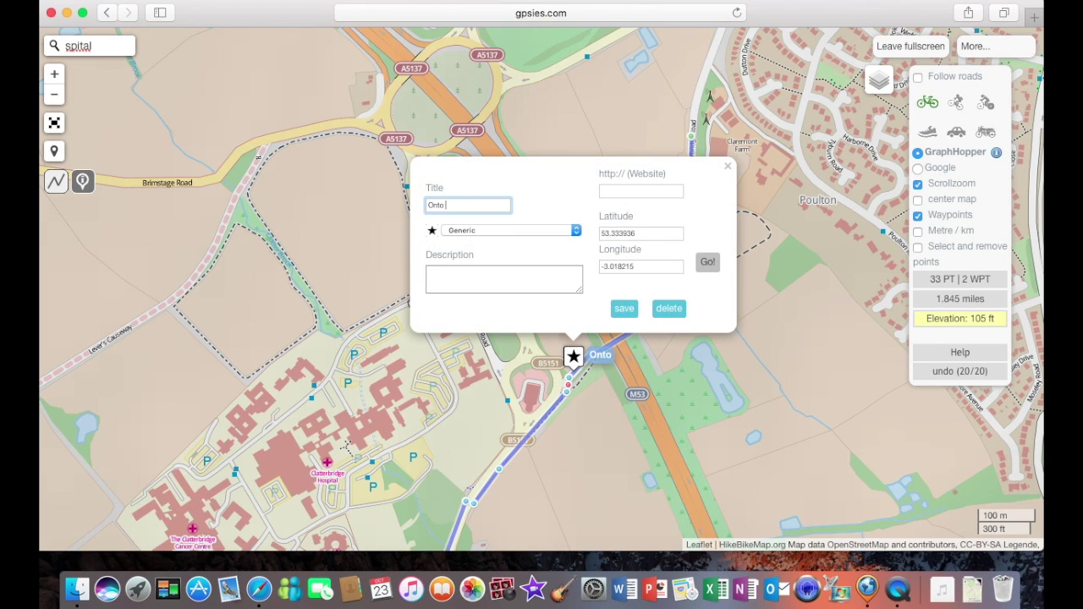
pyautogui.write('Path')
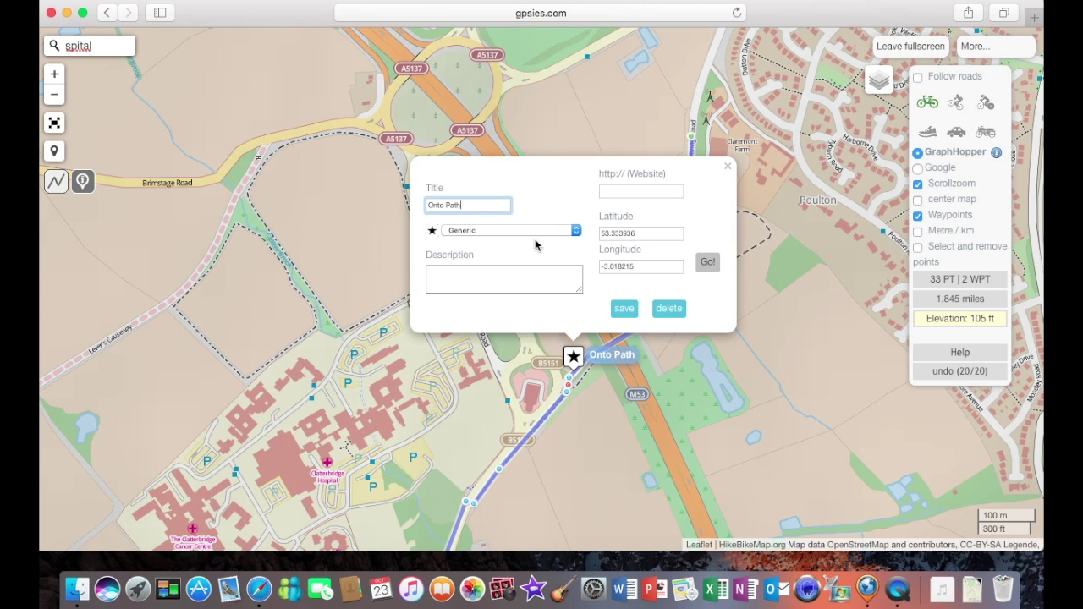
pyautogui.click(573, 233)
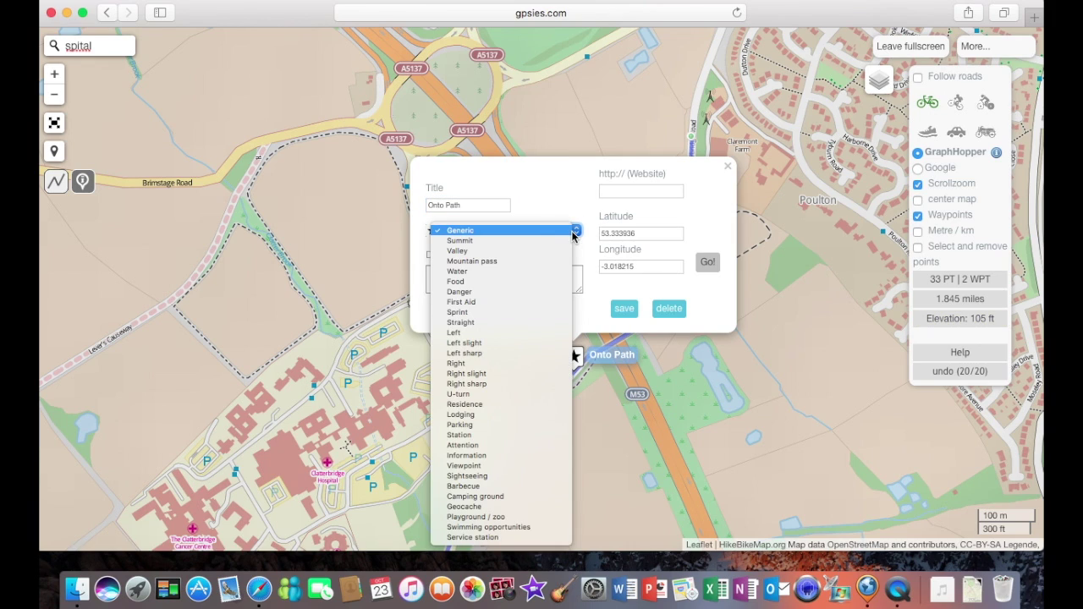
pyautogui.click(533, 322)
pyautogui.click(614, 312)
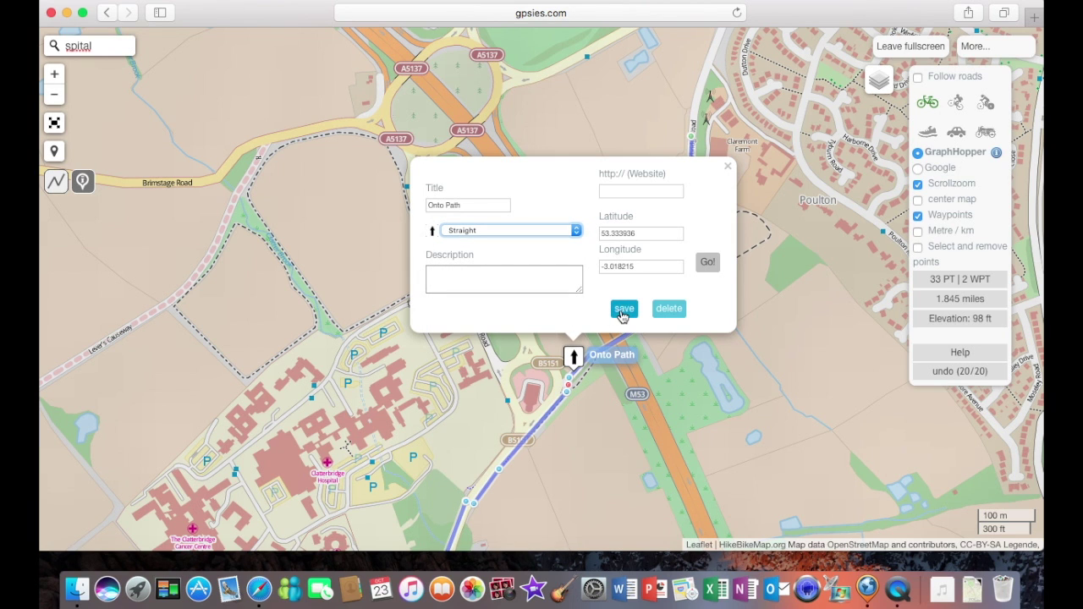
# - Add and save a waypoint titled "Cross Road" of type Right where the track crosses the B5151 southeast of Clatterbridge Hospital
pyautogui.moveTo(535, 327); pyautogui.dragTo(620, 86)
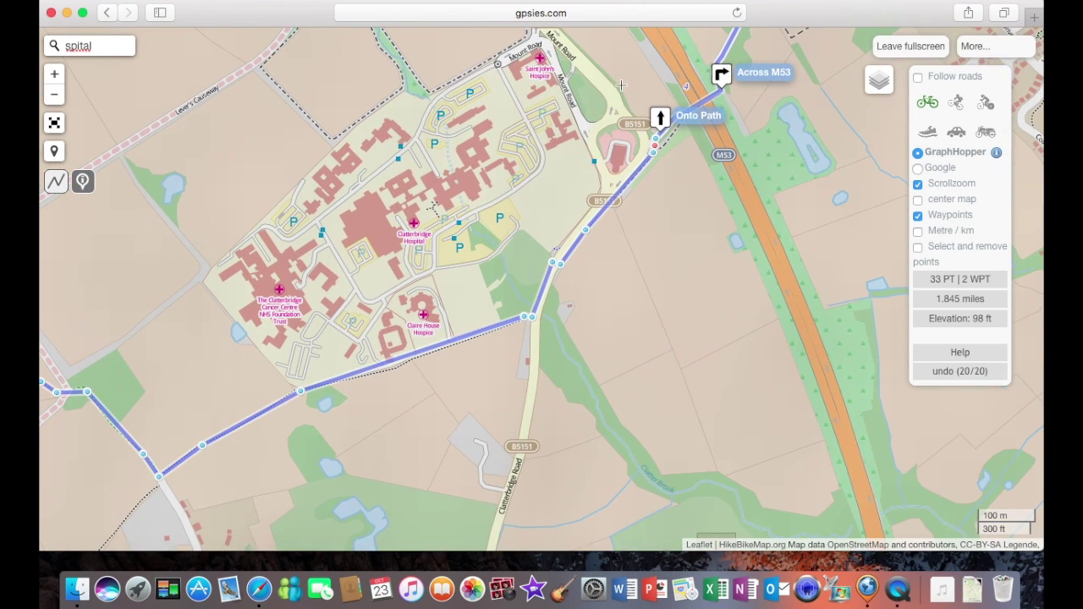
pyautogui.click(566, 264)
pyautogui.moveTo(437, 90); pyautogui.dragTo(414, 93)
pyautogui.write('Cros')
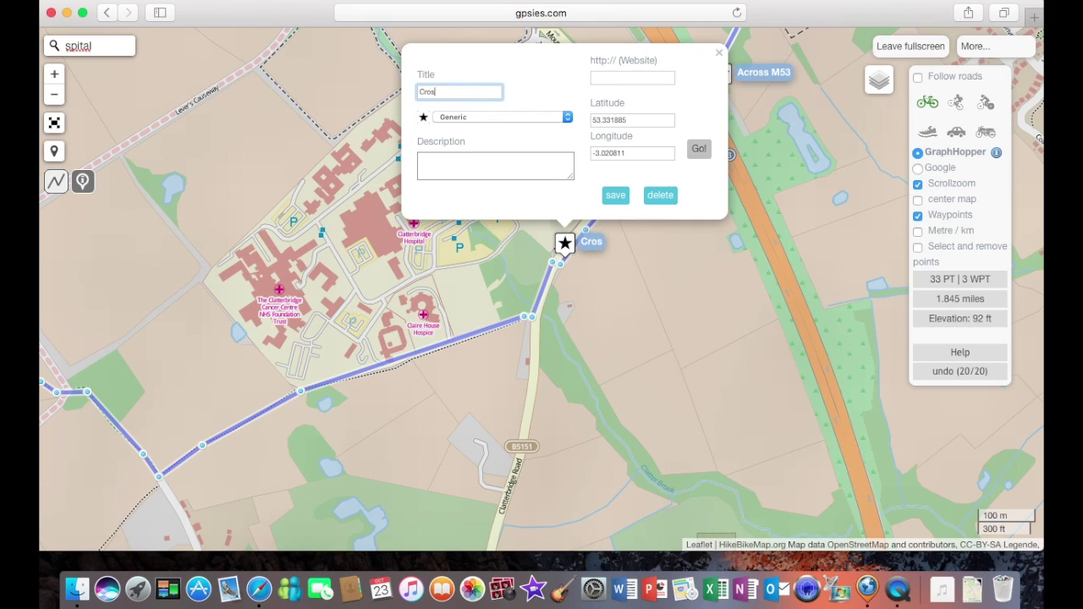
pyautogui.write('s Road')
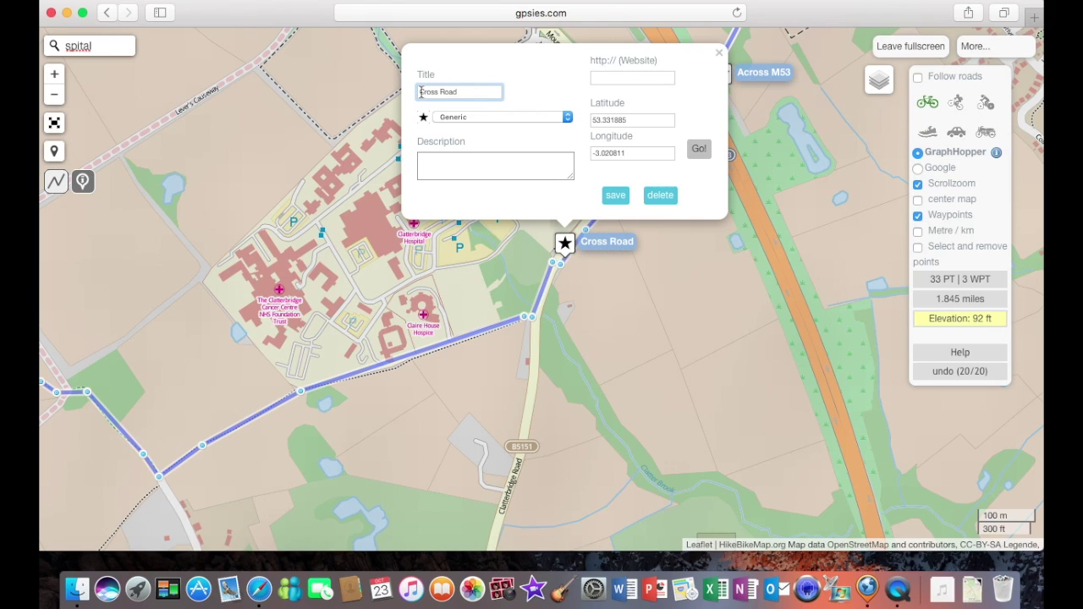
pyautogui.click(566, 120)
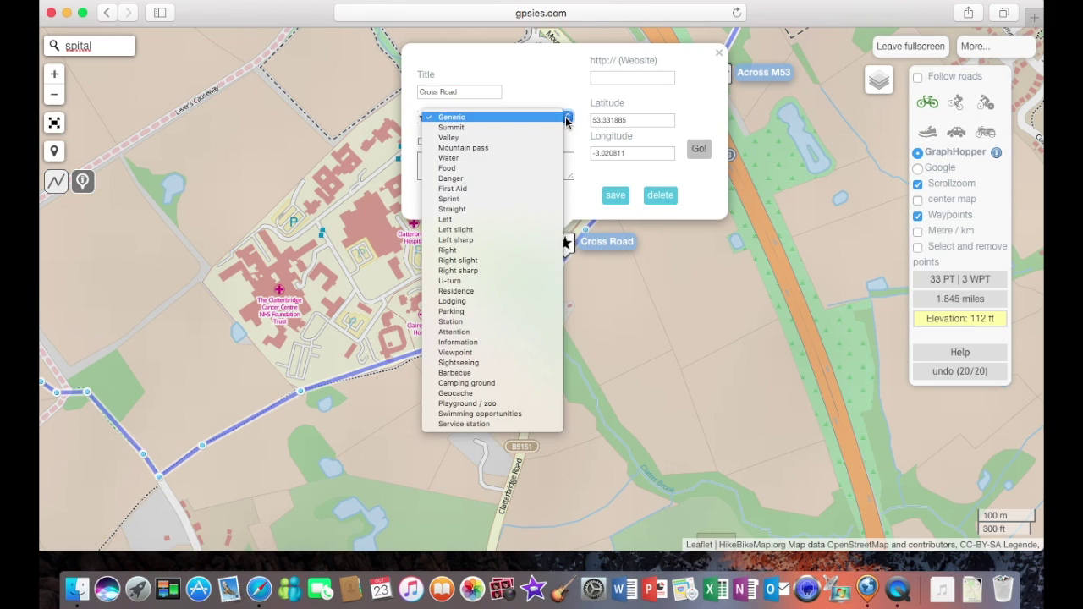
pyautogui.click(525, 252)
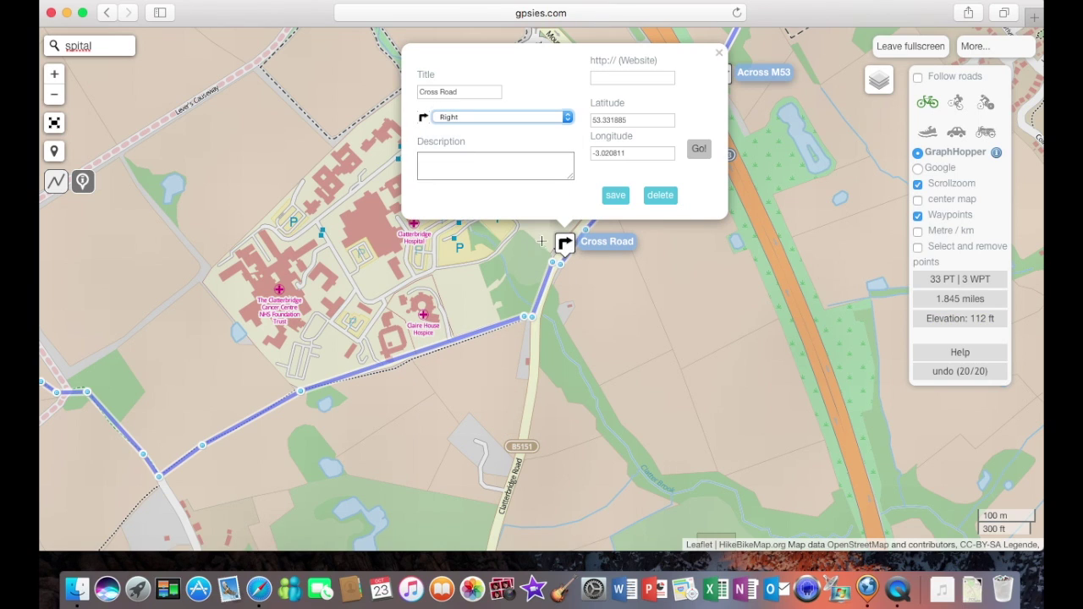
pyautogui.click(616, 194)
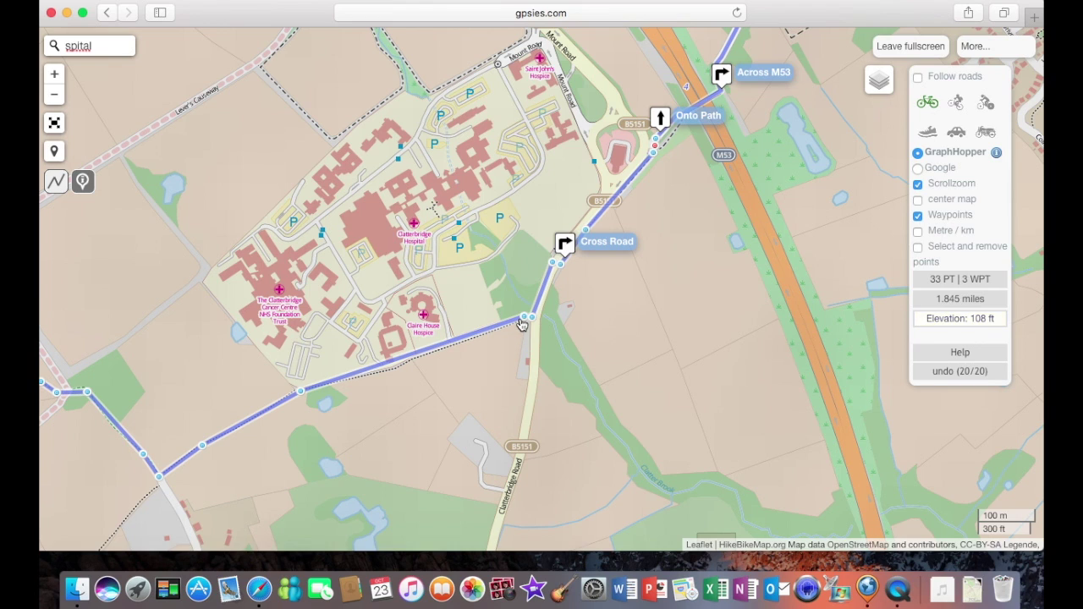
# - Add a "Down Path" waypoint of type Right at the footpath junction east of Claire House Hospice, save it and shift it onto the track corner
pyautogui.click(522, 324)
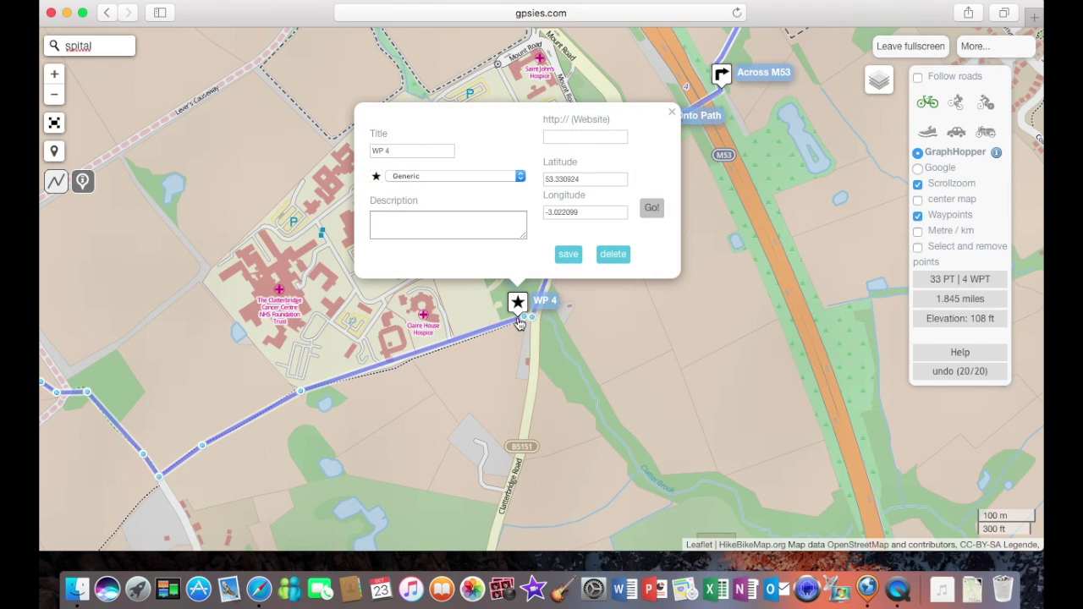
pyautogui.moveTo(395, 156); pyautogui.dragTo(360, 154)
pyautogui.write('Do')
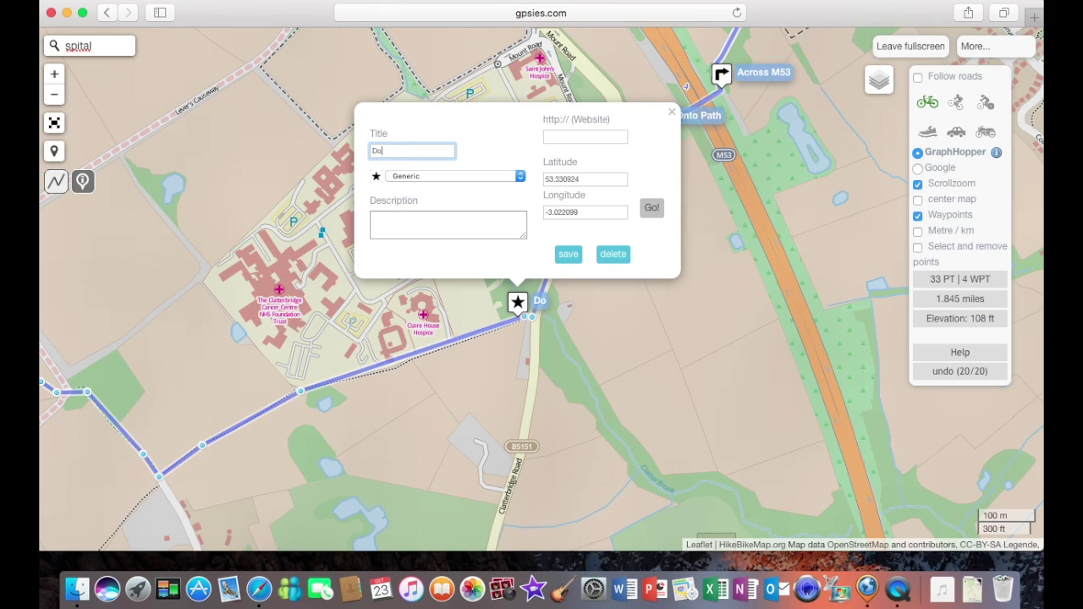
pyautogui.write('wn Path')
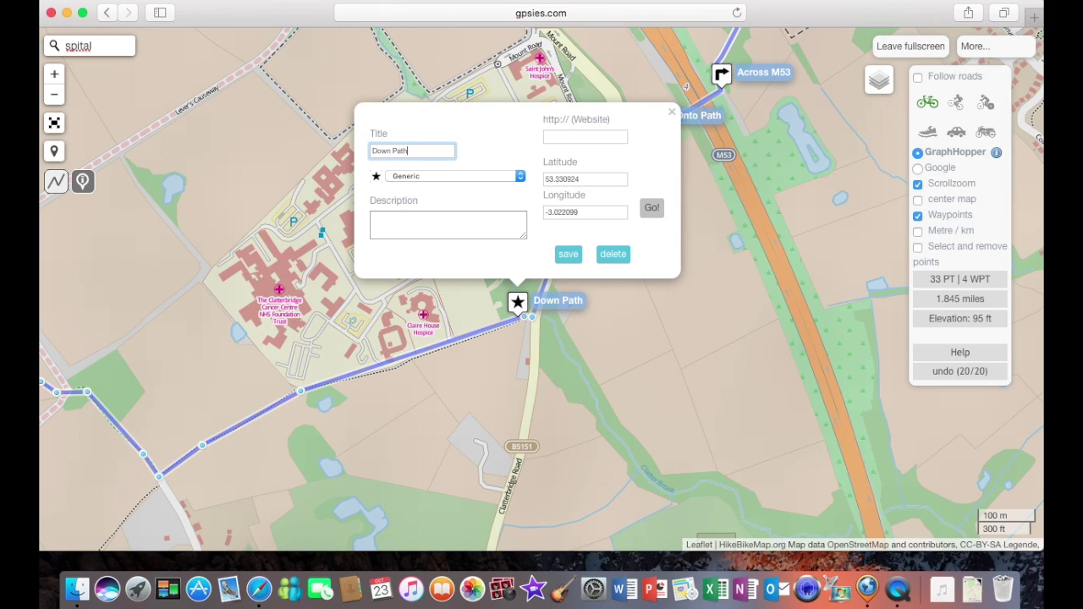
pyautogui.click(519, 178)
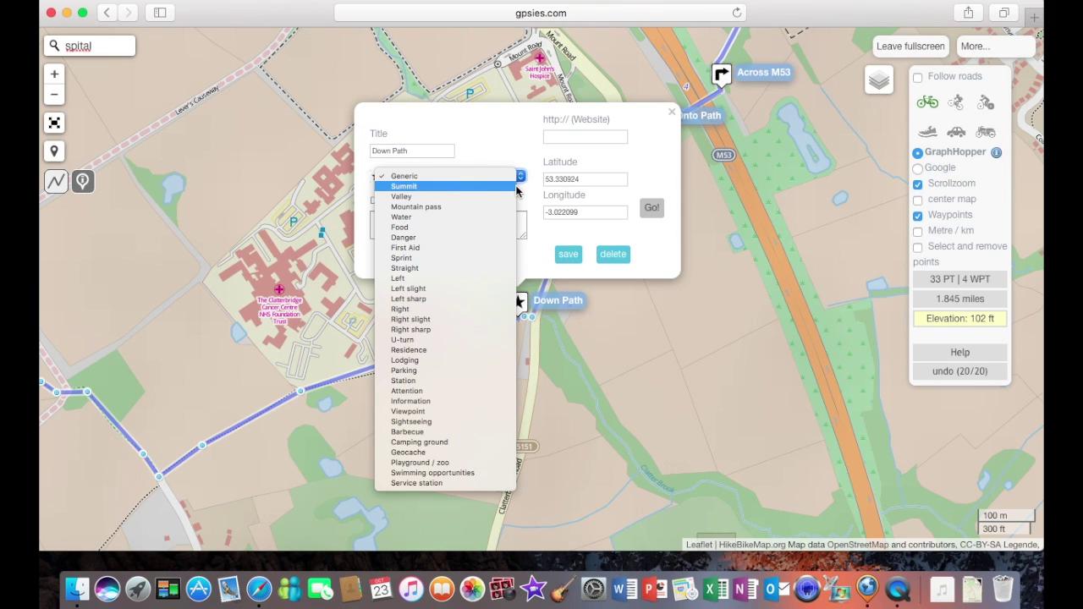
pyautogui.click(472, 308)
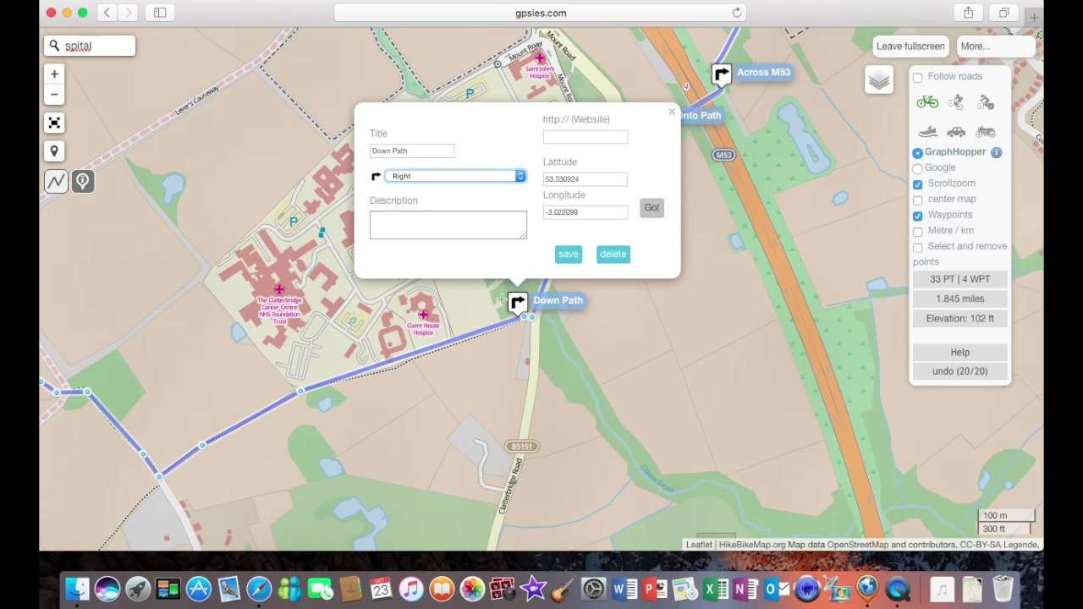
pyautogui.click(567, 256)
pyautogui.moveTo(523, 307); pyautogui.dragTo(533, 310)
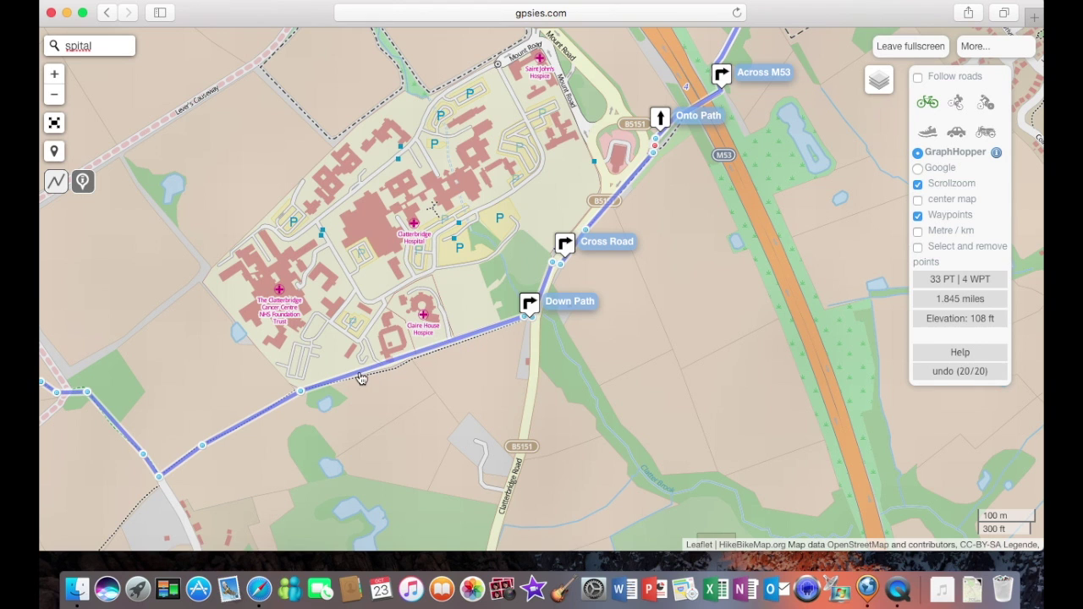
# - Add and save a waypoint titled "Picnic Area" of type Food on the track just southwest of Claire House Hospice
pyautogui.click(199, 472)
pyautogui.moveTo(198, 472); pyautogui.dragTo(459, 293)
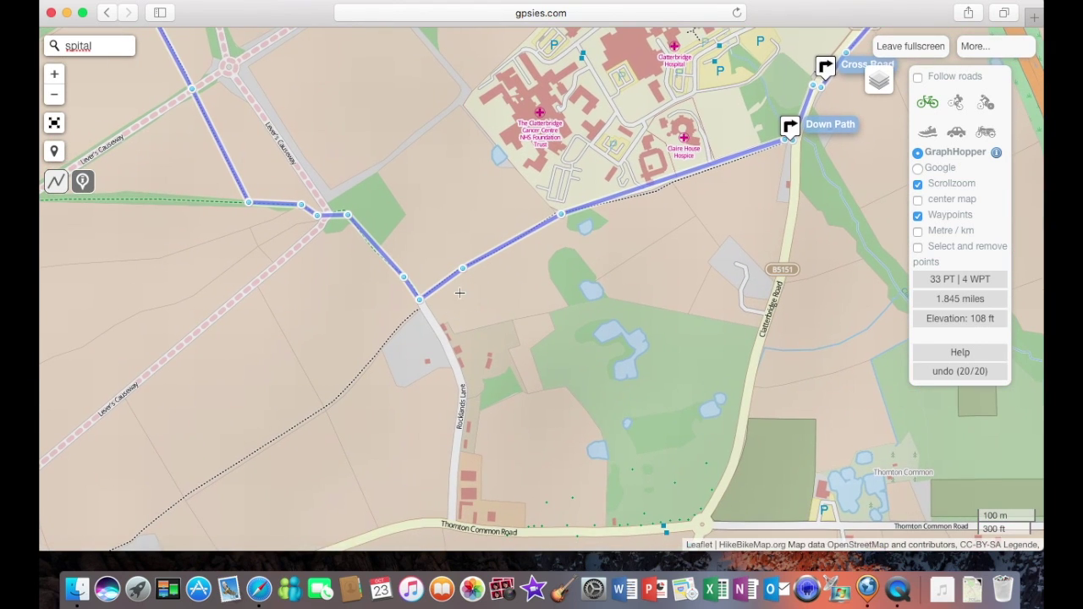
pyautogui.moveTo(585, 216)
pyautogui.click(579, 215)
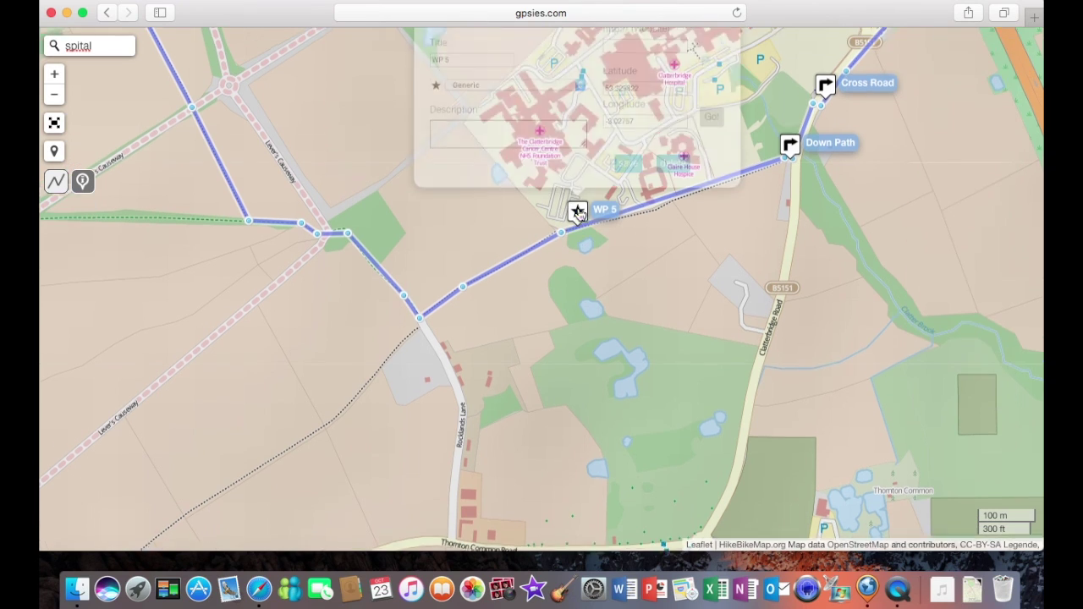
pyautogui.moveTo(471, 80); pyautogui.dragTo(420, 83)
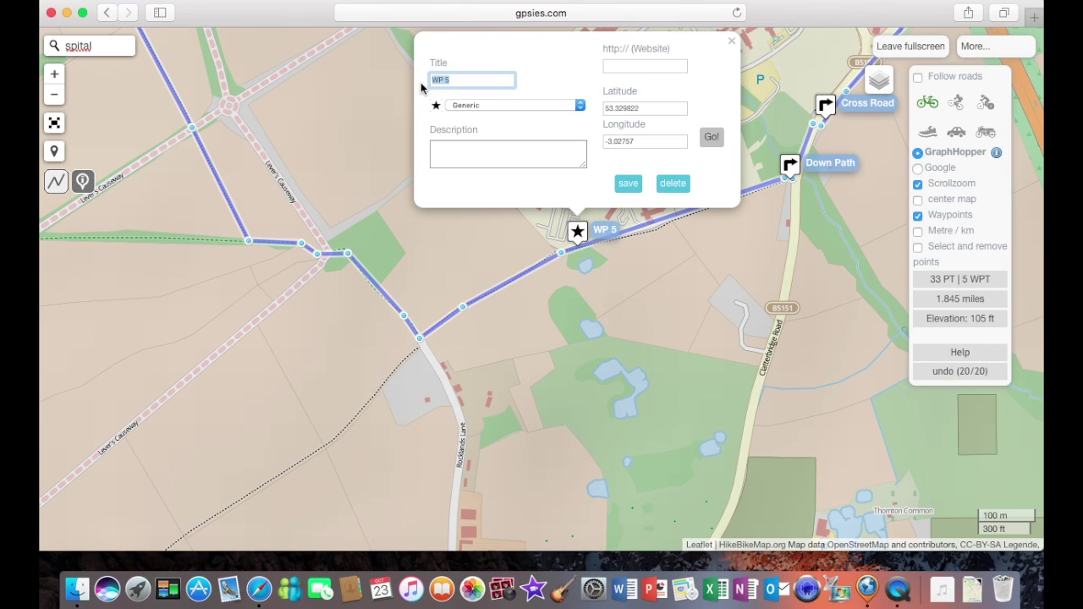
pyautogui.write('Picnic ')
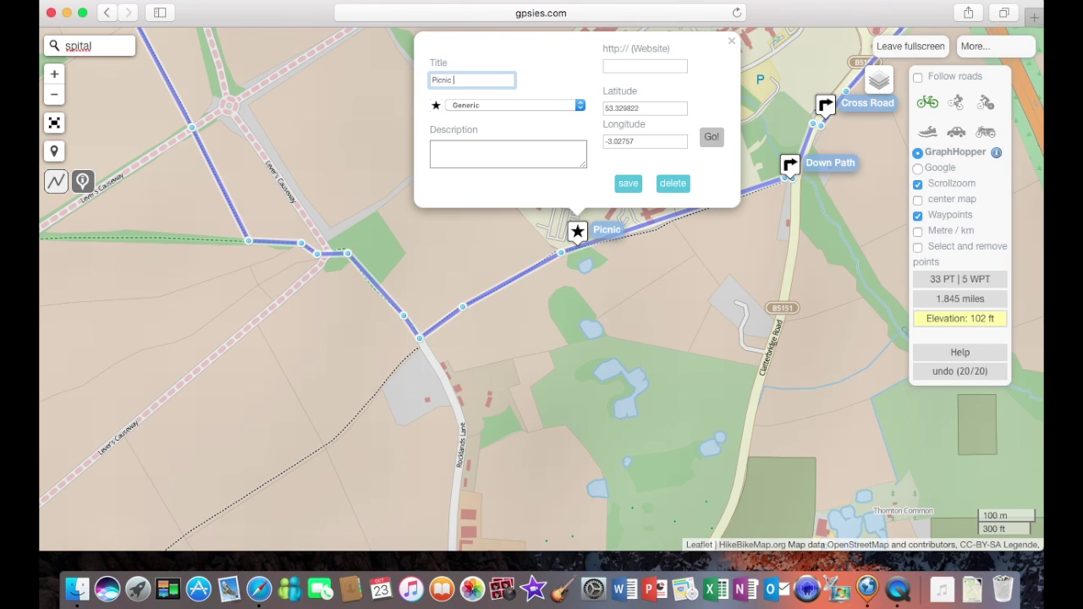
pyautogui.write('Area')
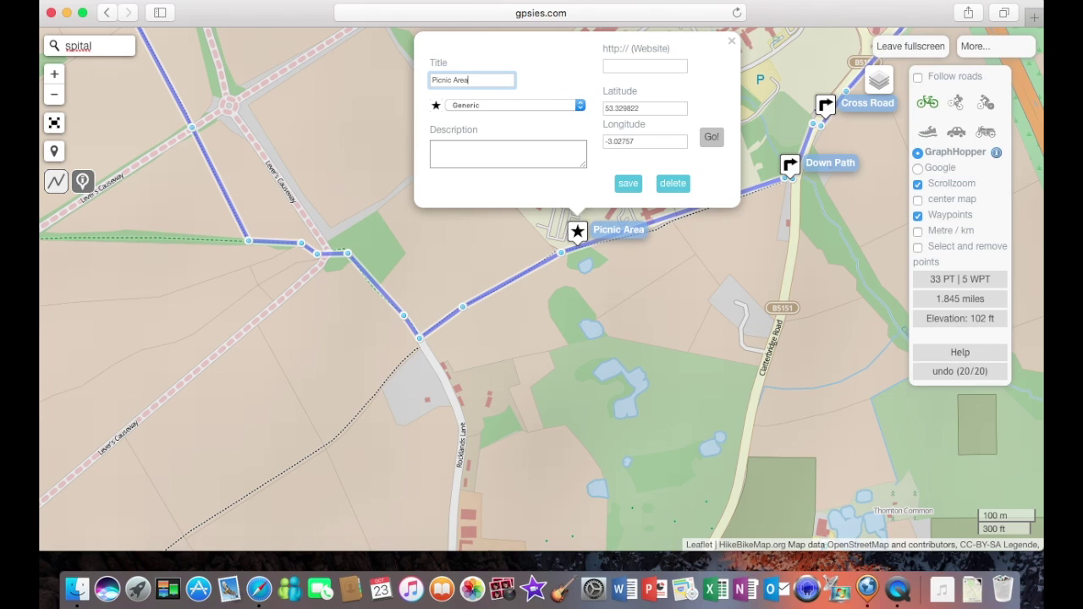
pyautogui.click(580, 106)
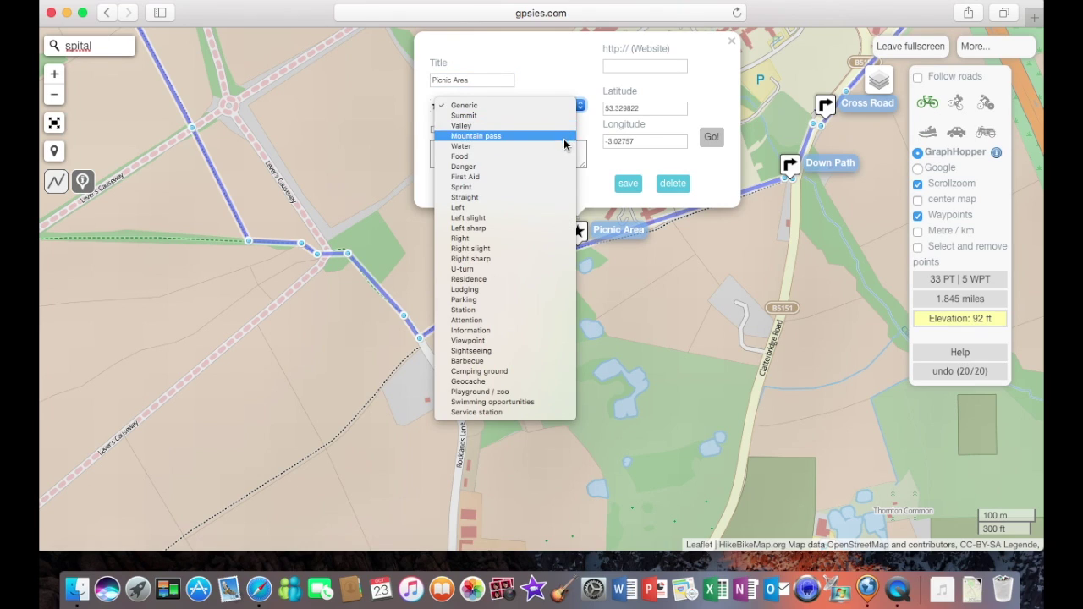
pyautogui.click(556, 157)
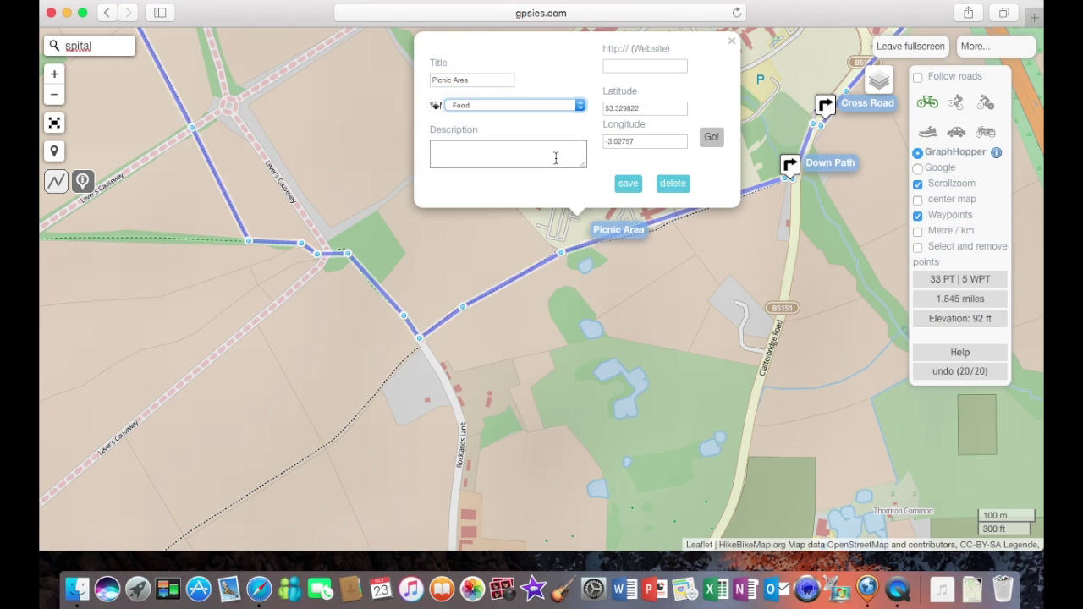
pyautogui.click(627, 183)
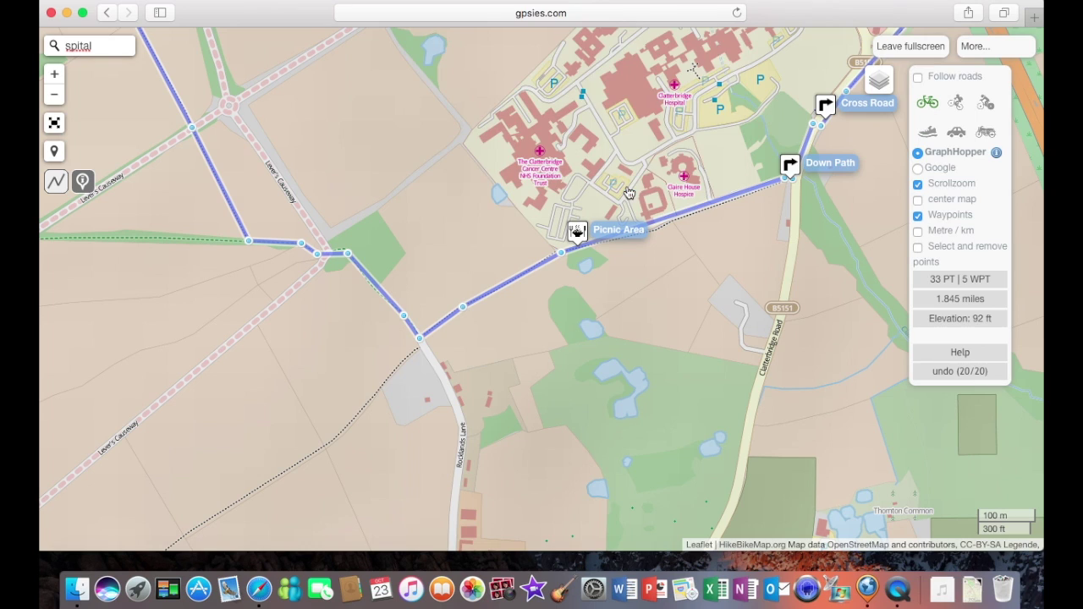
# - Add a "Turn Right" waypoint of type Right where the track meets Rocklands Lane, save it and shift it onto the track corner
pyautogui.click(425, 337)
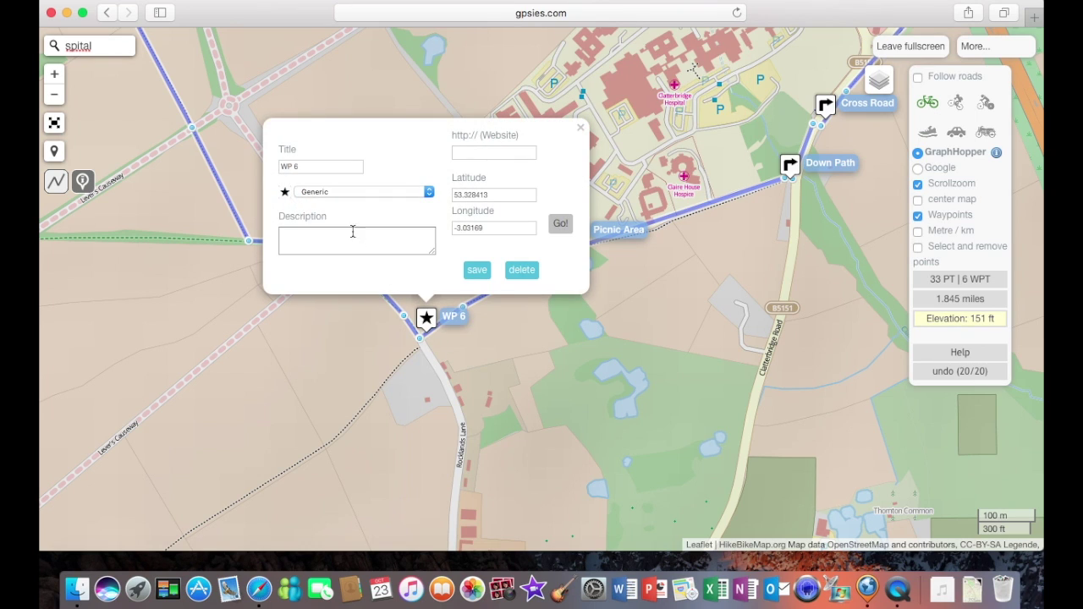
pyautogui.click(305, 166)
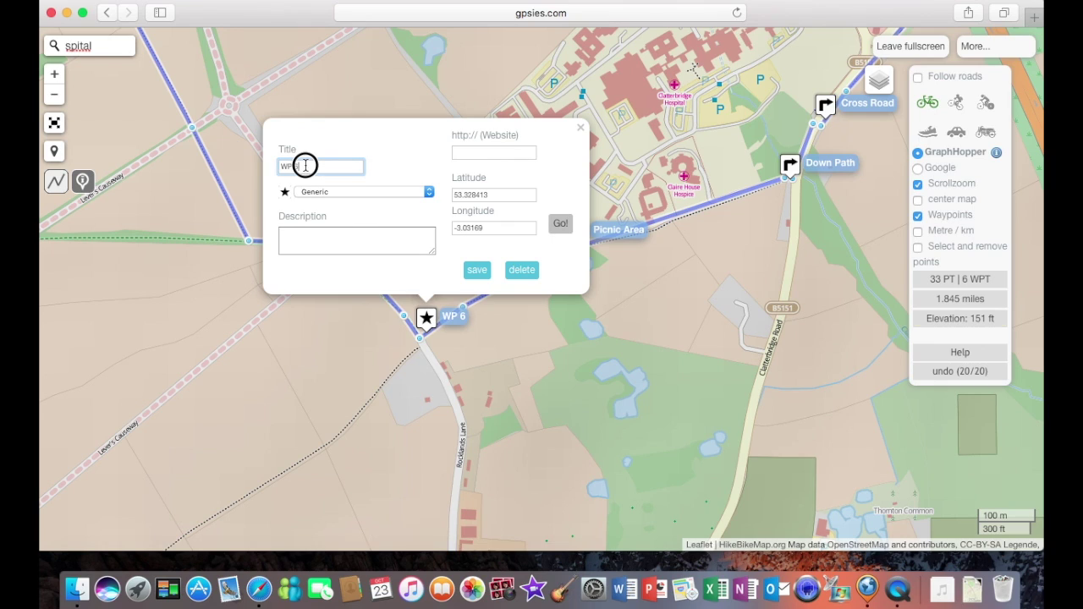
pyautogui.moveTo(299, 165); pyautogui.dragTo(276, 175)
pyautogui.write('Tur')
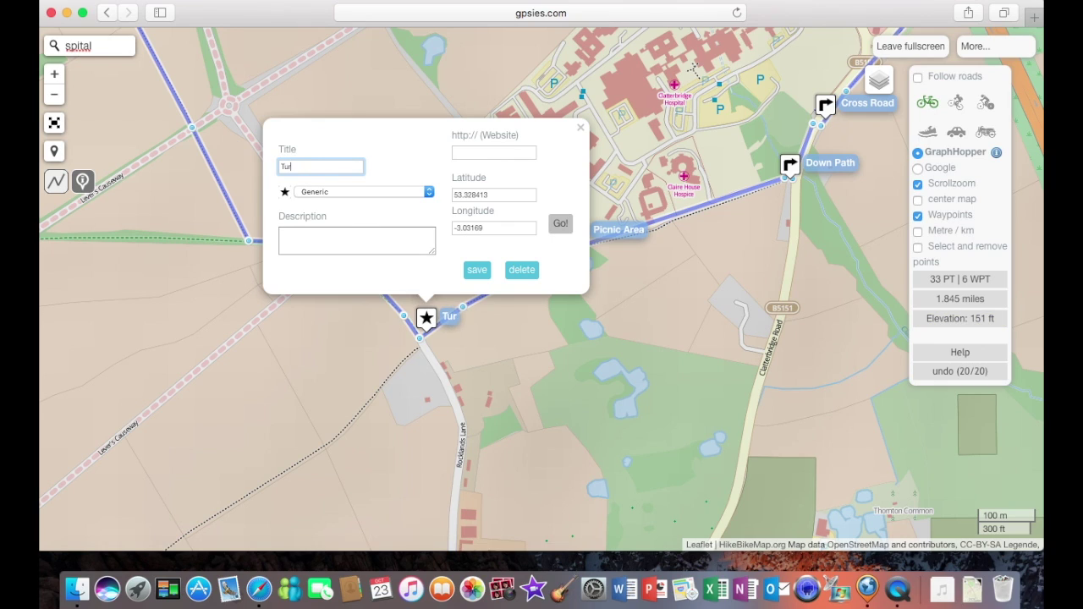
pyautogui.write('n Right')
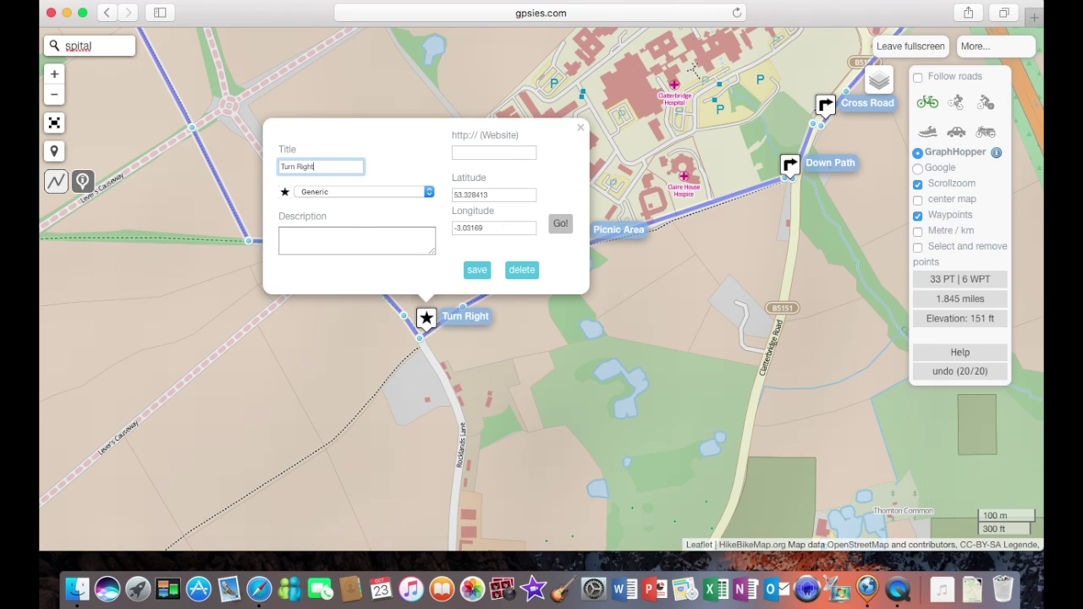
pyautogui.click(429, 194)
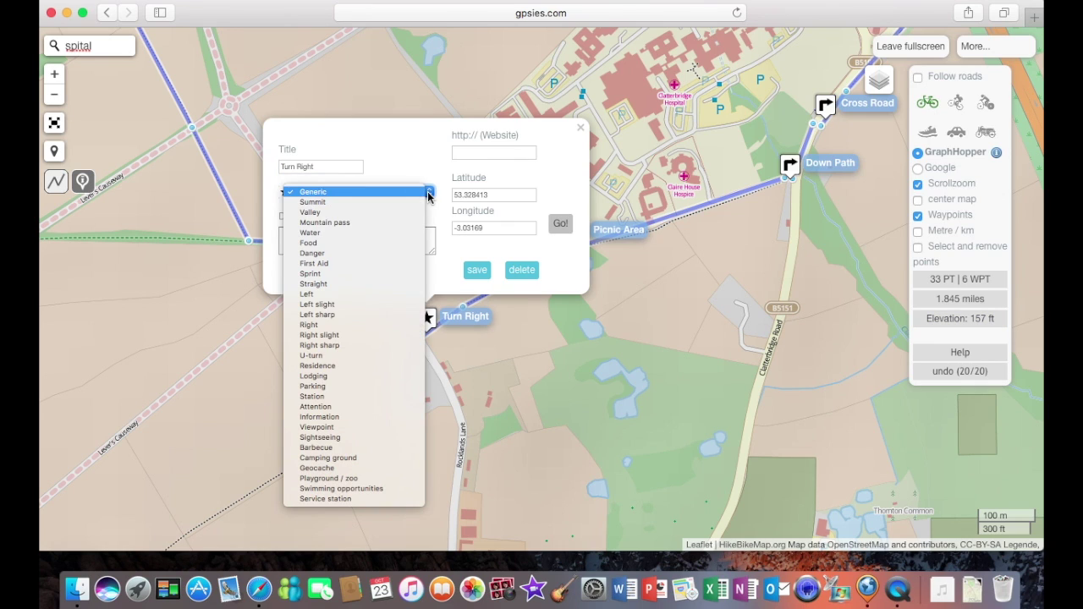
pyautogui.click(396, 324)
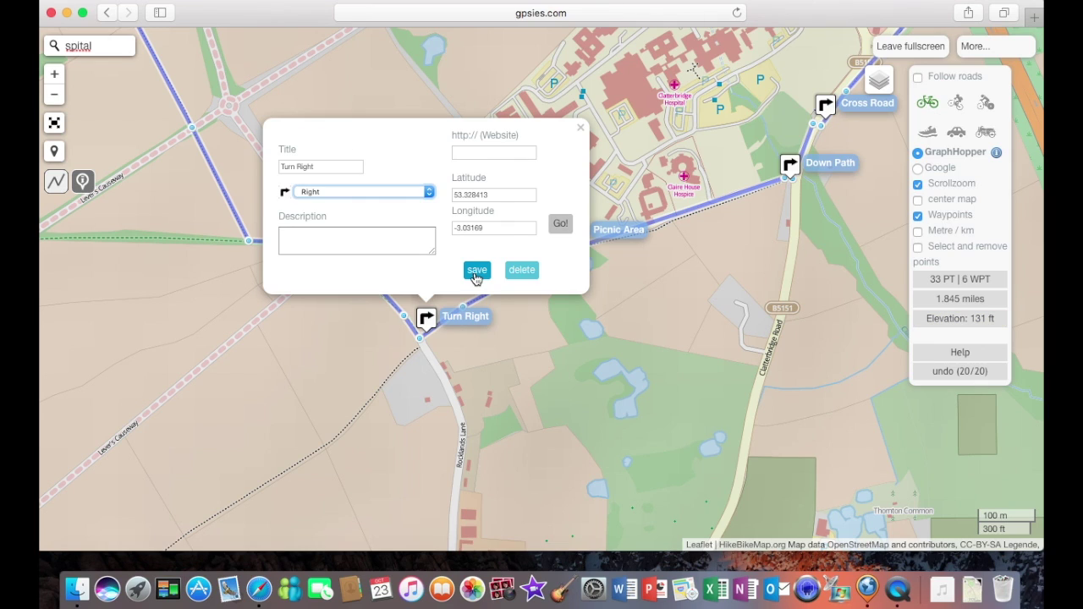
pyautogui.click(477, 270)
pyautogui.moveTo(432, 316); pyautogui.dragTo(425, 327)
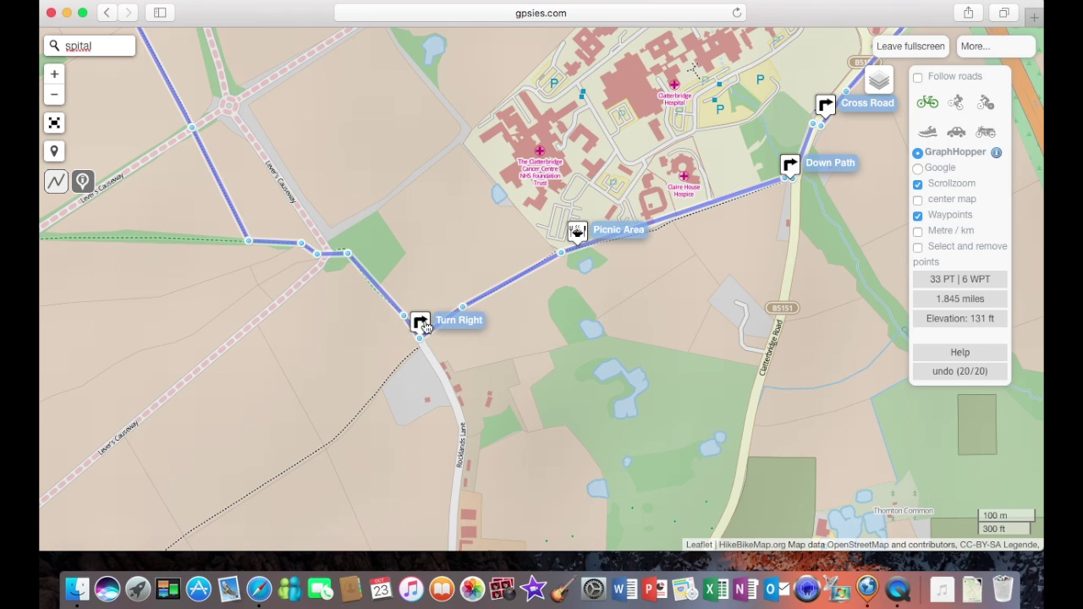
# - Add and save a waypoint titled "Turn Left" of type Left slight at the track bend just east of Lever's Causeway
pyautogui.click(353, 261)
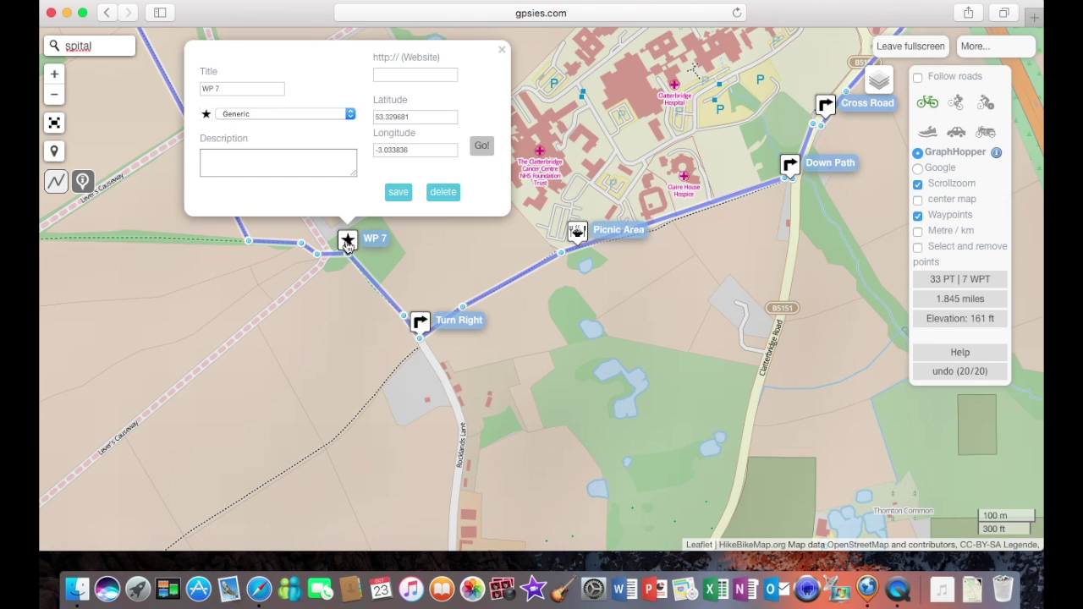
pyautogui.write('Turn Left')
pyautogui.click(283, 113)
pyautogui.click(237, 225)
pyautogui.click(322, 261)
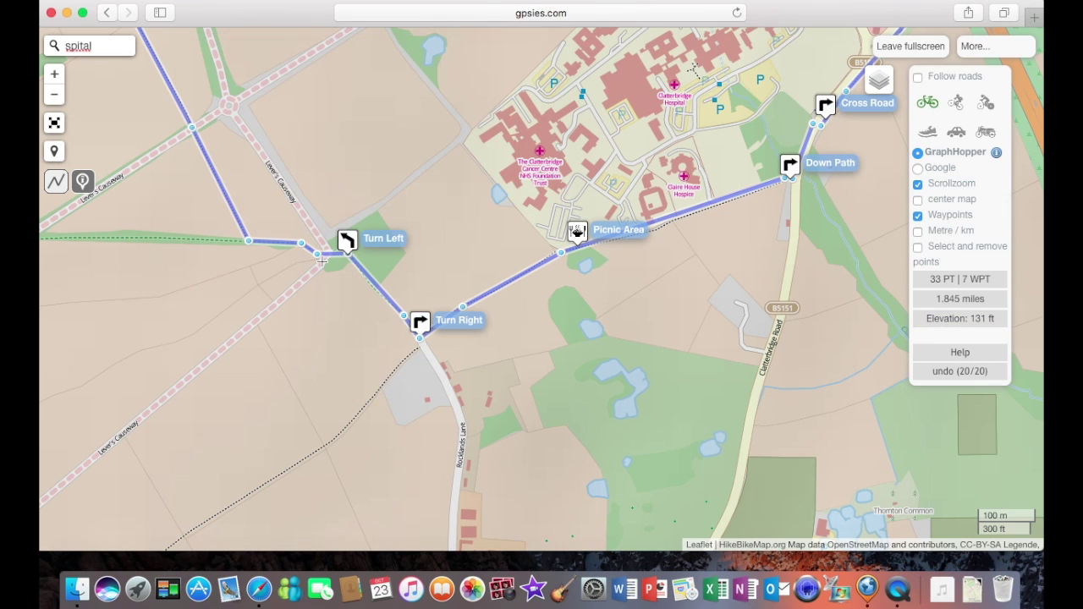
# - Add and save a waypoint titled "Across Field" of type Right at the track corner west of Lever's Causeway
pyautogui.click(248, 241)
pyautogui.write('Across Fiel')
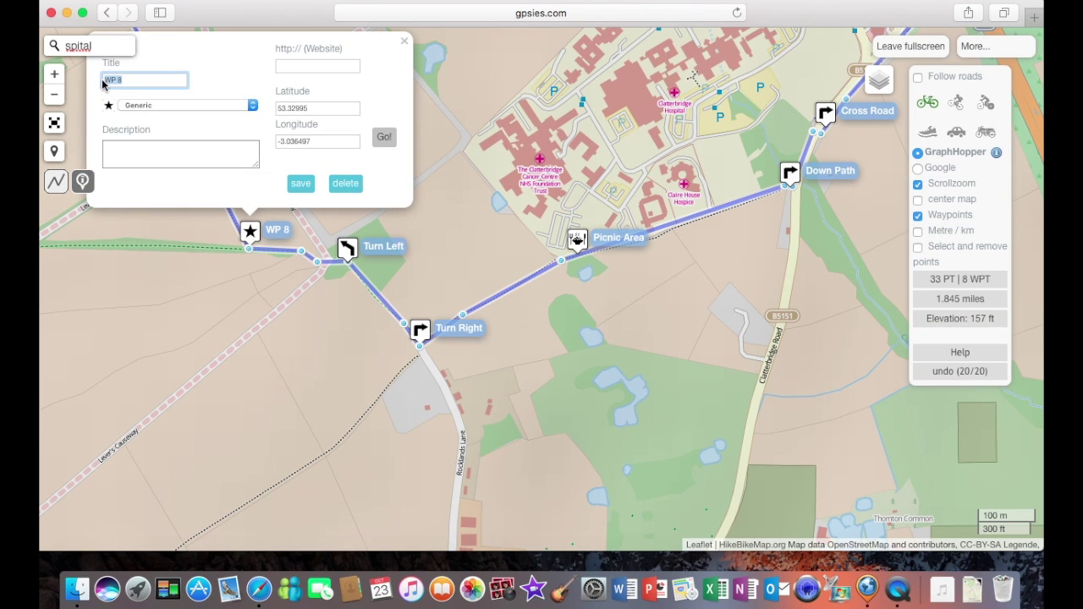
pyautogui.write('d')
pyautogui.click(252, 105)
pyautogui.click(208, 242)
# - Add and save a waypoint titled "Coffee" of type Food at the track's end in Brimstage
pyautogui.moveTo(216, 178); pyautogui.dragTo(542, 541)
pyautogui.click(323, 213)
pyautogui.write('Coffee')
pyautogui.click(321, 107)
pyautogui.click(202, 156)
pyautogui.click(371, 183)
pyautogui.scroll(-1, 779, 317)
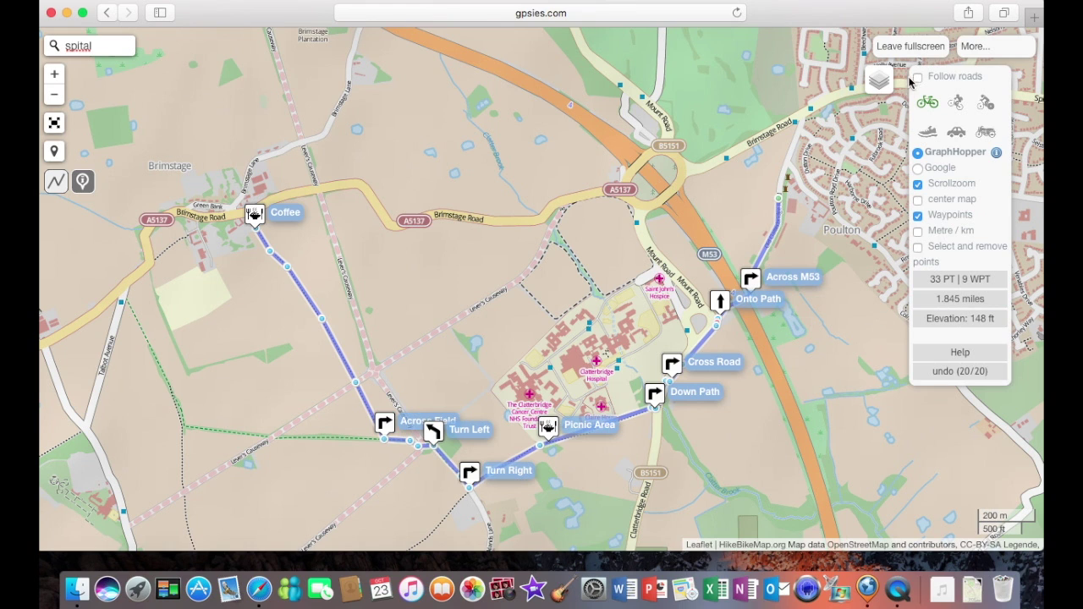
# - Leave the fullscreen map, mark the track as suitable for walking in its details and save the track
pyautogui.click(919, 51)
pyautogui.moveTo(880, 85)
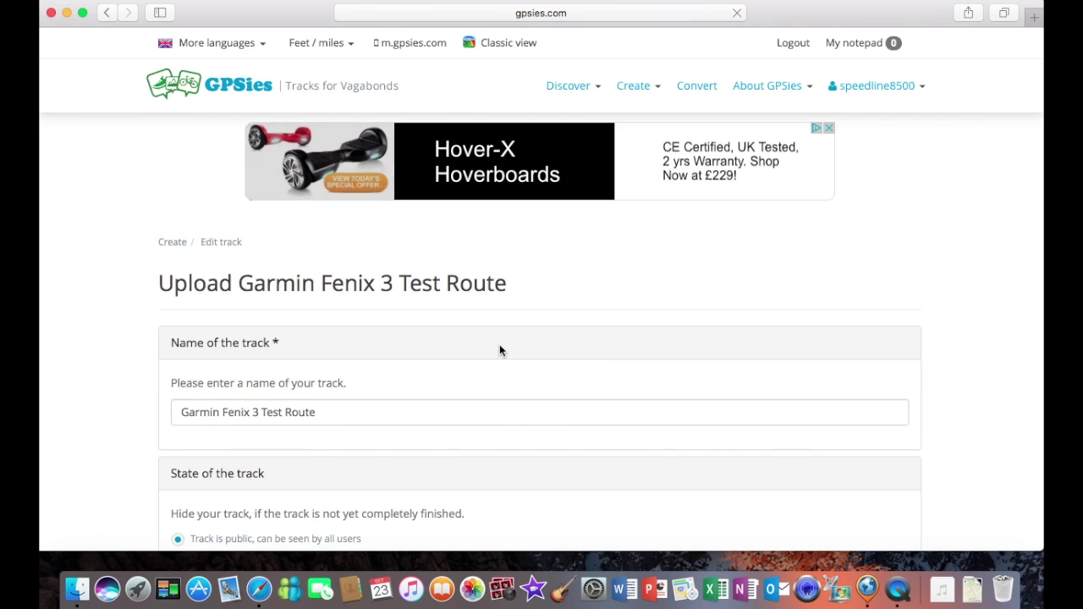
pyautogui.scroll(-5, 500, 347)
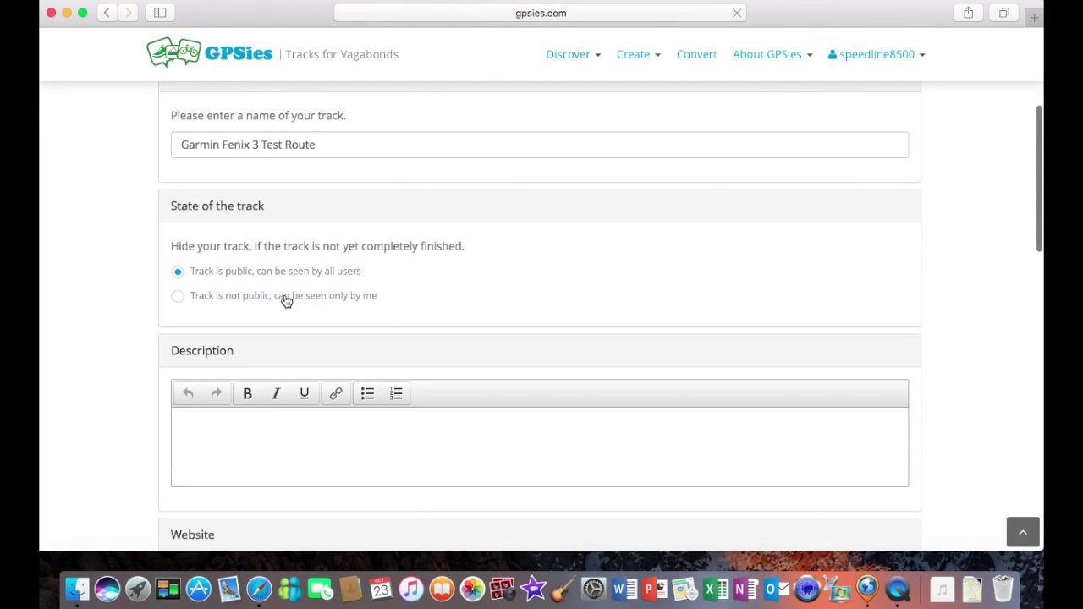
pyautogui.scroll(-8, 286, 301)
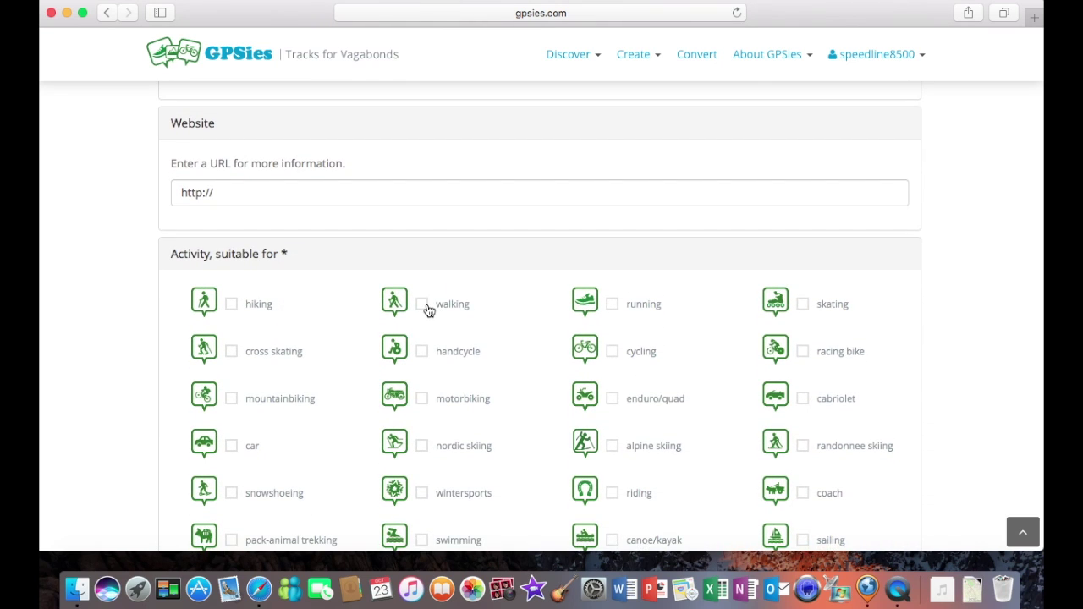
pyautogui.click(425, 309)
pyautogui.scroll(-3, 514, 350)
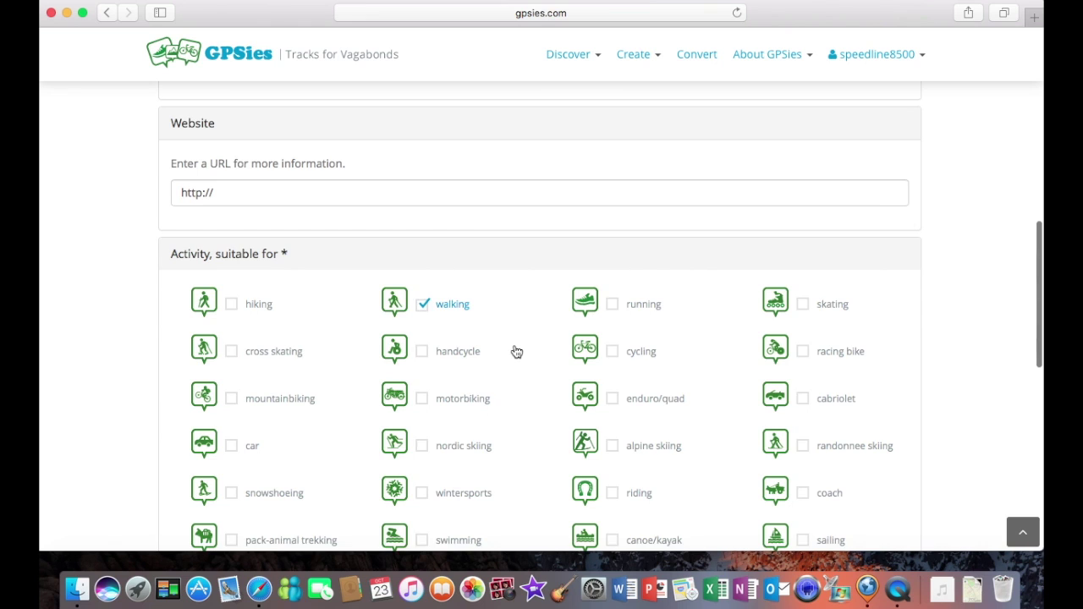
pyautogui.scroll(-8, 517, 352)
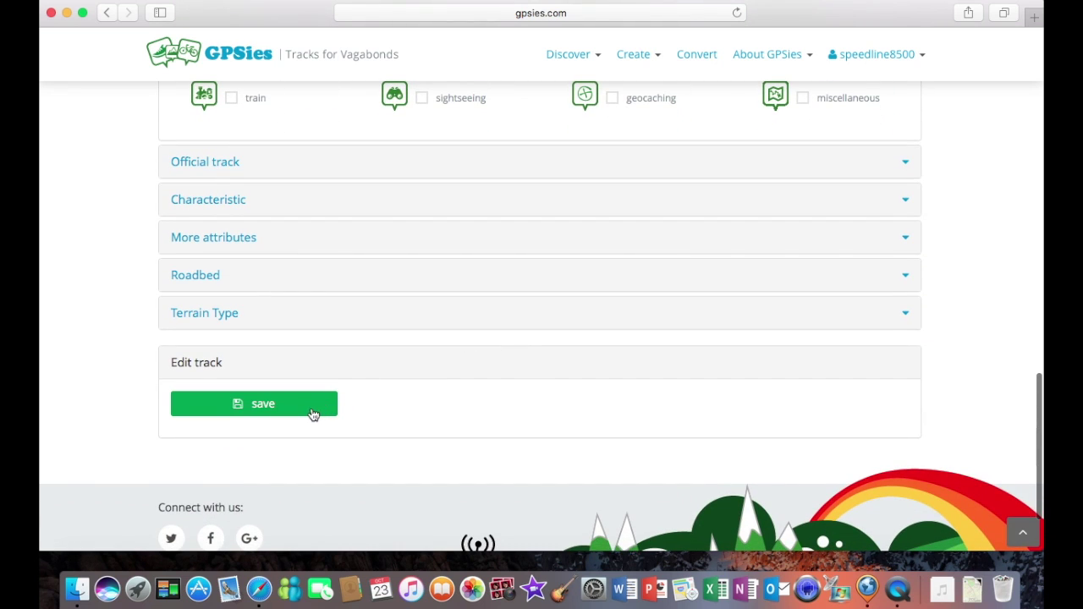
pyautogui.click(313, 414)
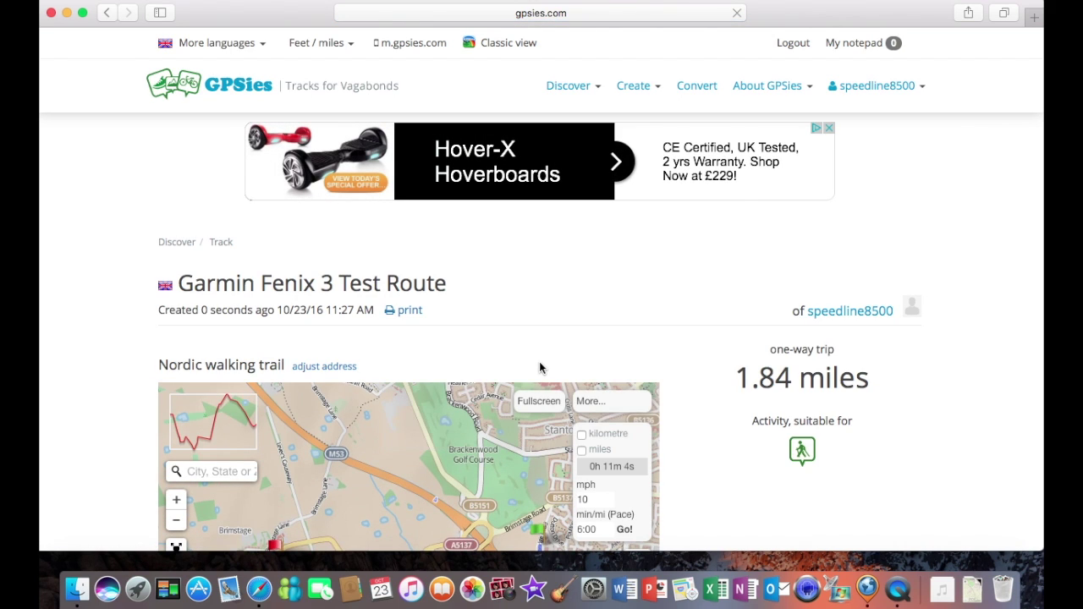
# - Download the saved track together with its waypoints in Garmin Course TCX format
pyautogui.scroll(-8, 717, 409)
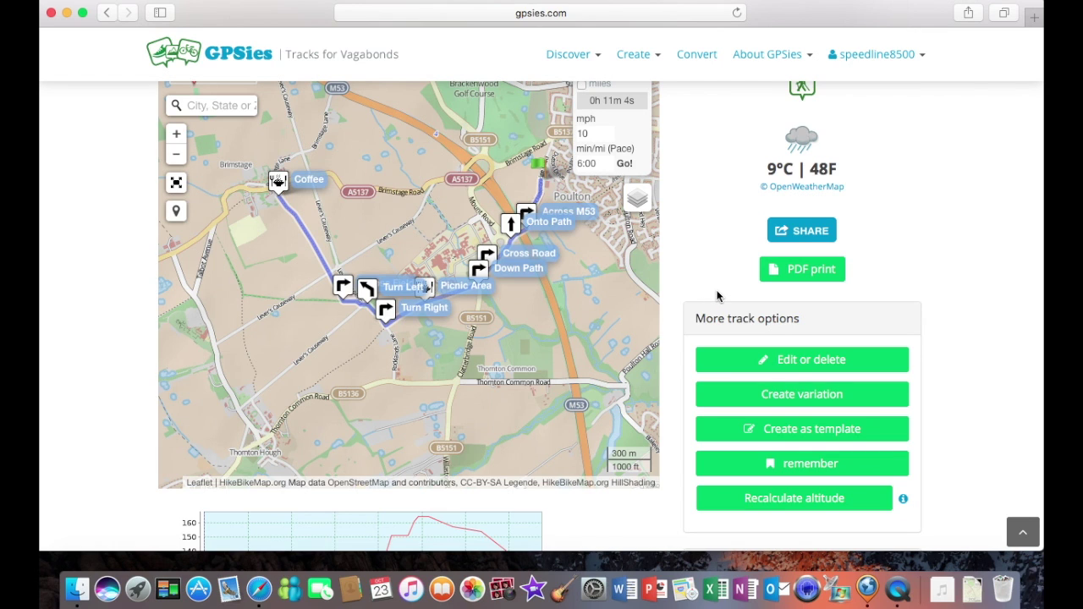
pyautogui.scroll(-5, 716, 296)
pyautogui.moveTo(516, 286)
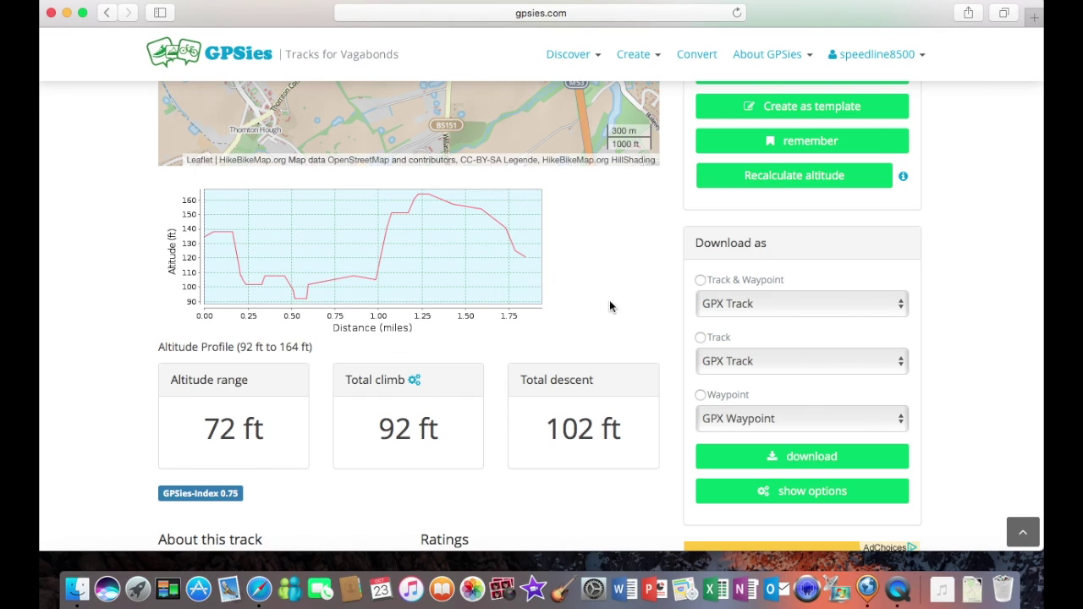
pyautogui.click(703, 281)
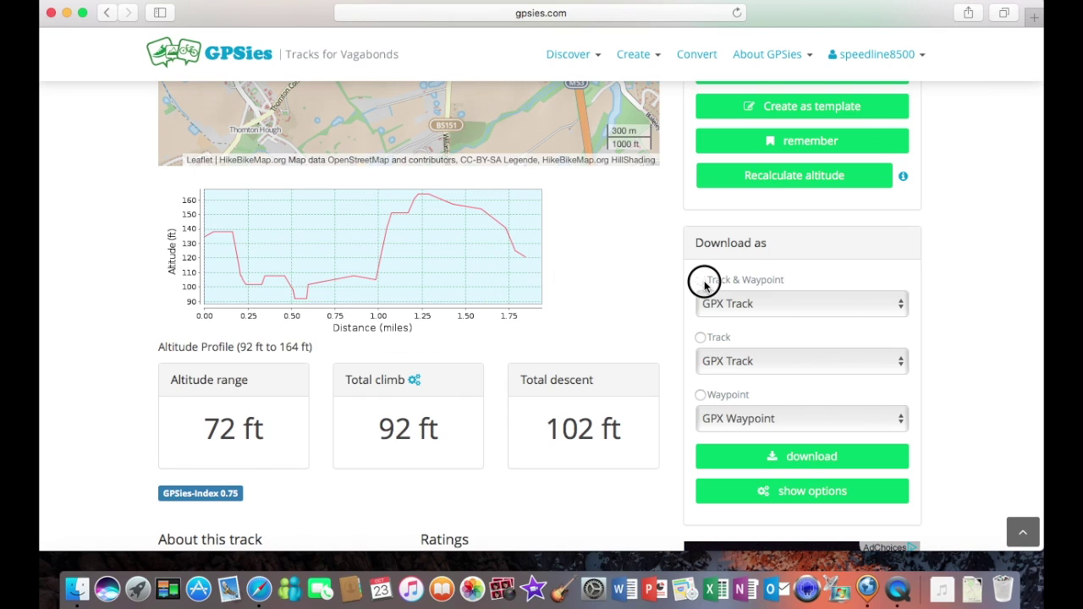
pyautogui.click(901, 306)
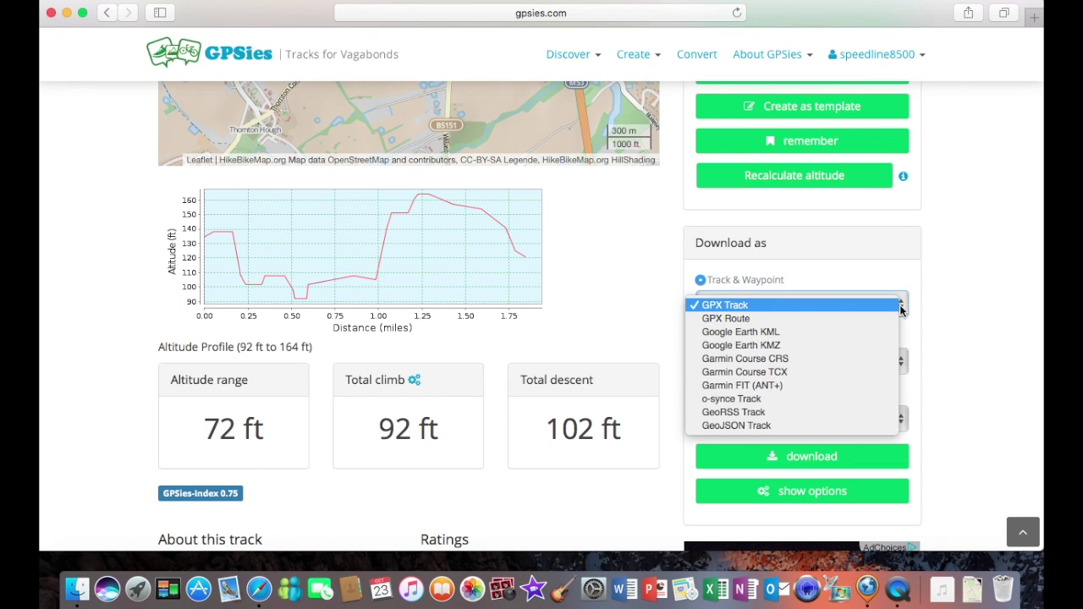
pyautogui.click(877, 372)
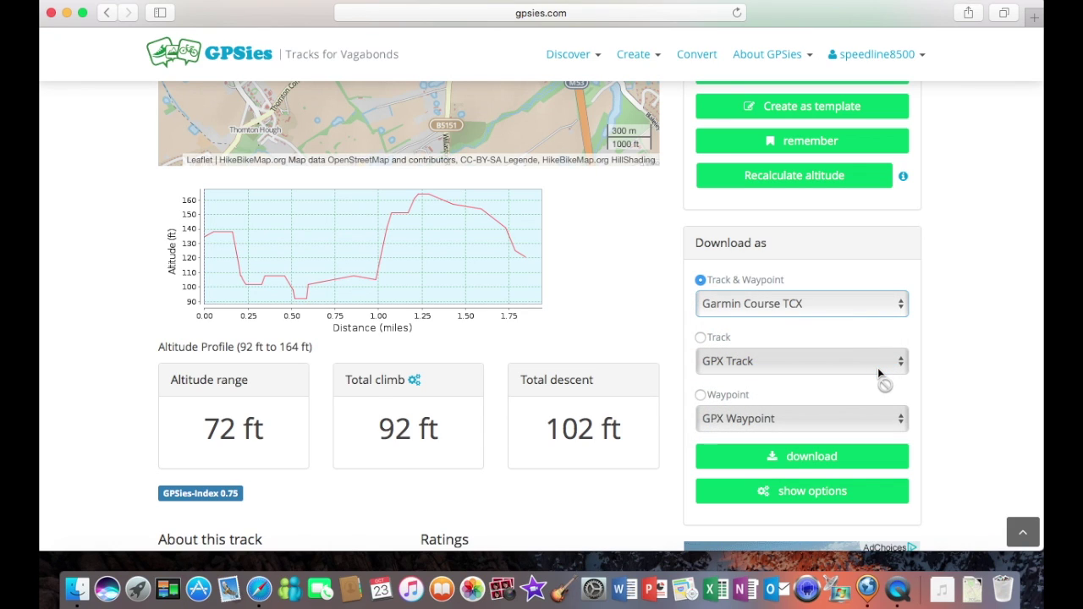
pyautogui.click(819, 461)
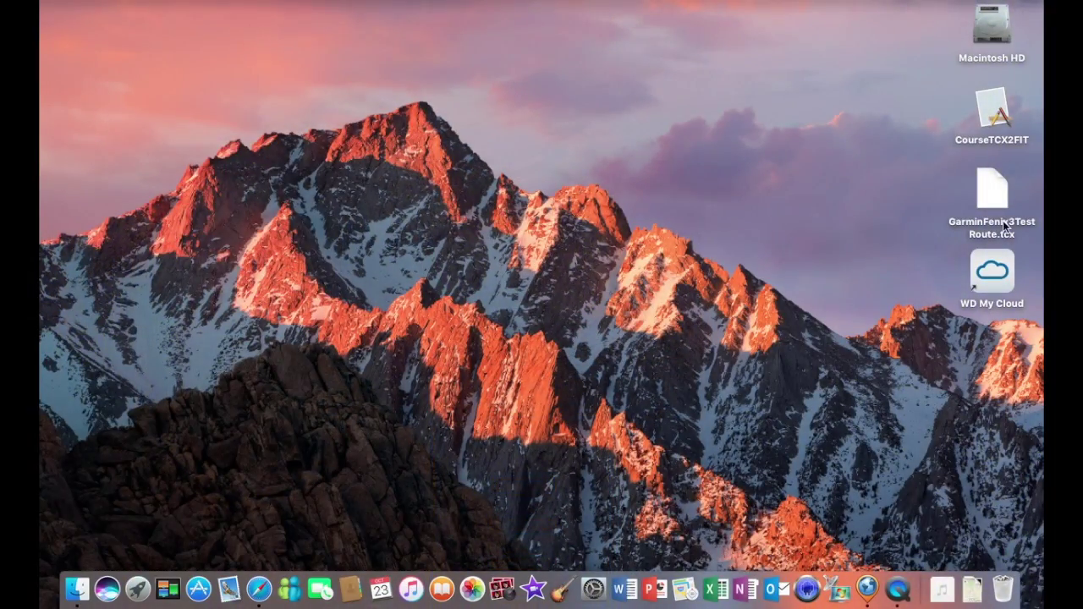
# - Switch to the CourseTCX2FIT converter on the desktop and set the course speed to 3.0 mph
pyautogui.doubleClick(999, 121)
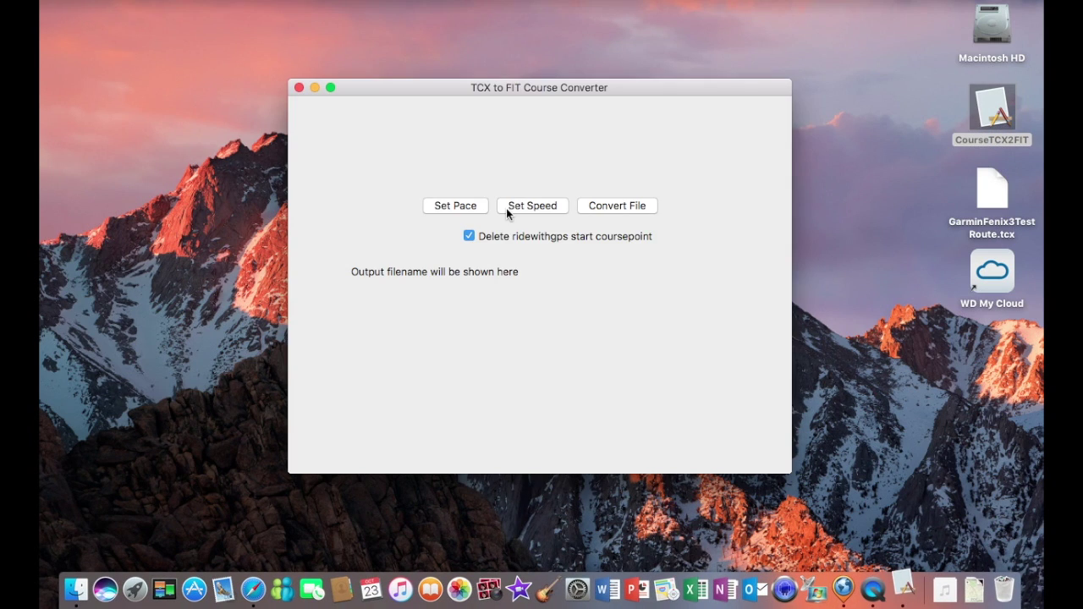
pyautogui.click(508, 211)
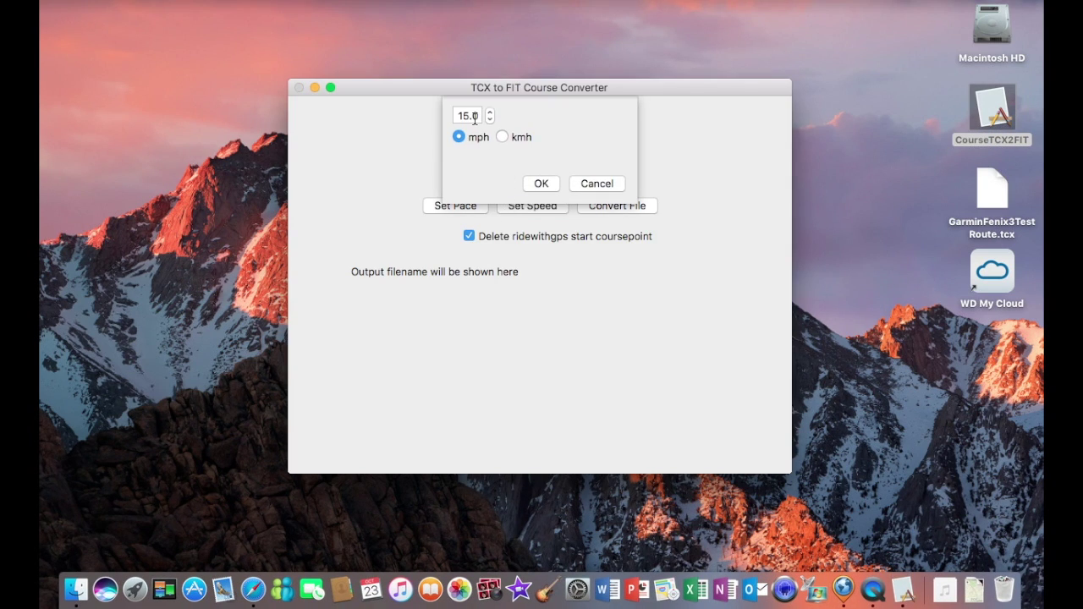
pyautogui.moveTo(455, 116); pyautogui.dragTo(481, 115)
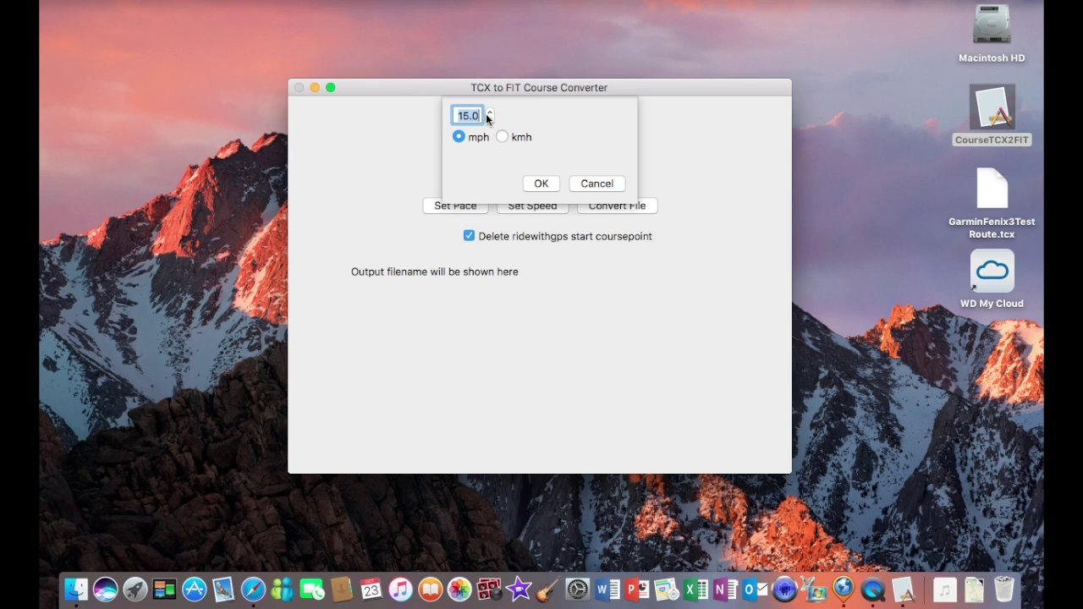
pyautogui.write('3.0')
pyautogui.click(541, 183)
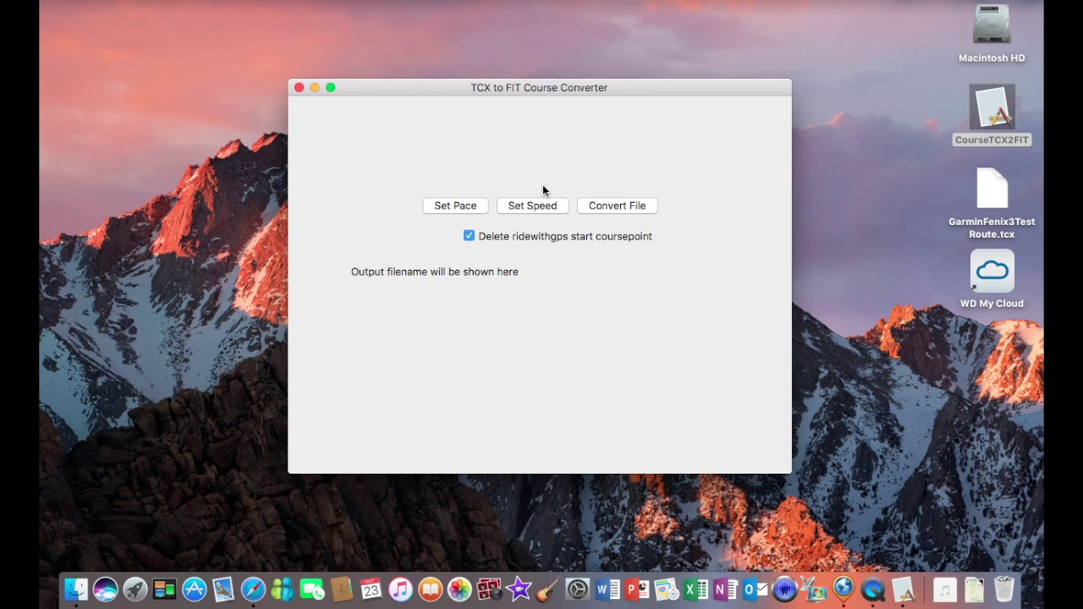
# - Convert GarminFenix3TestRoute.tcx from the Desktop to a FIT course file and close the converter
pyautogui.click(602, 208)
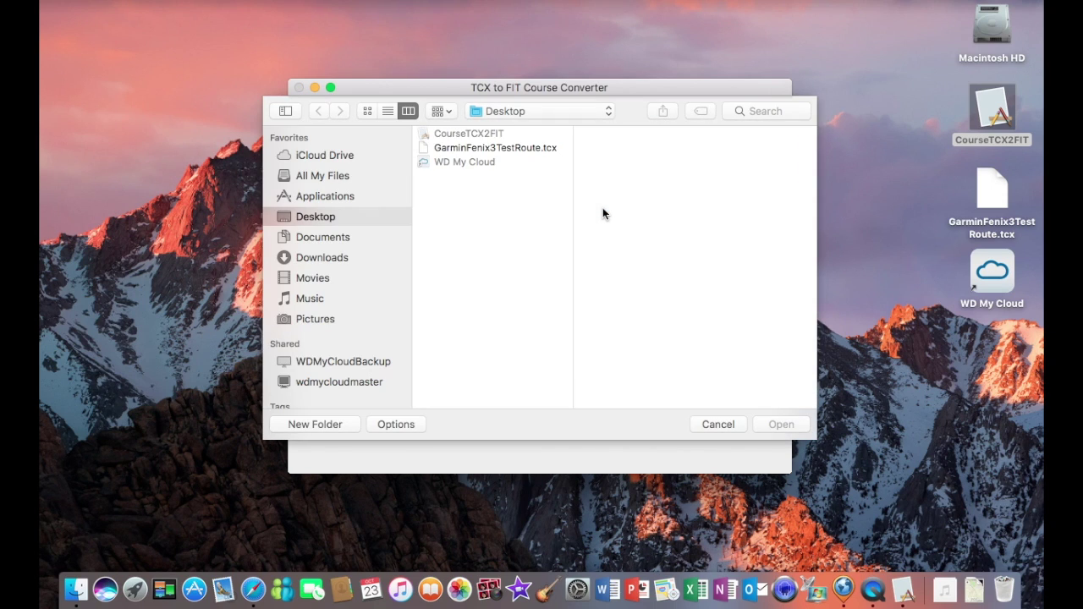
pyautogui.click(489, 147)
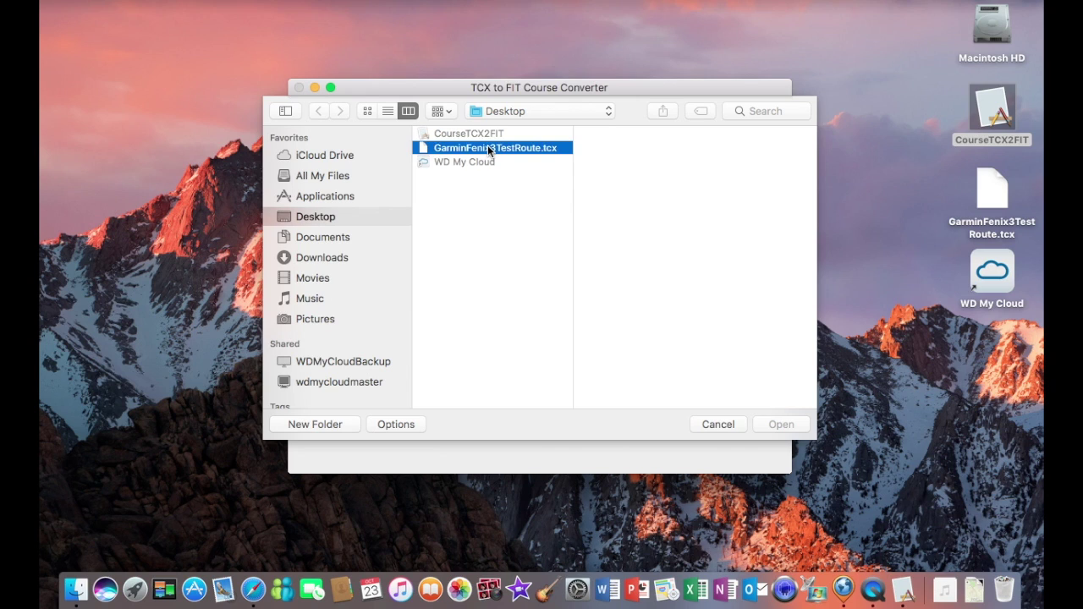
pyautogui.click(765, 424)
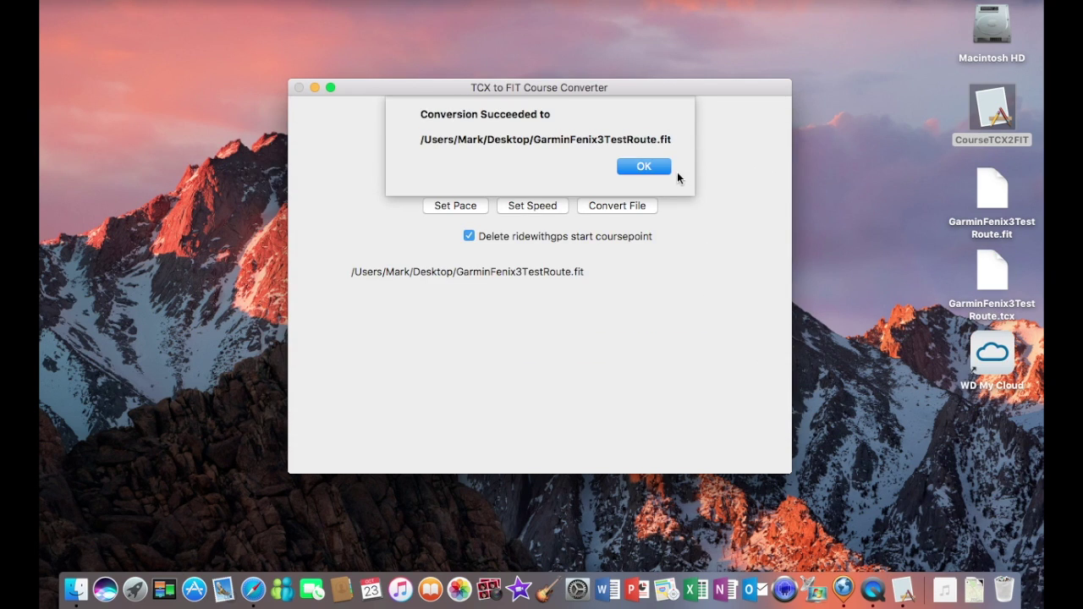
pyautogui.click(665, 169)
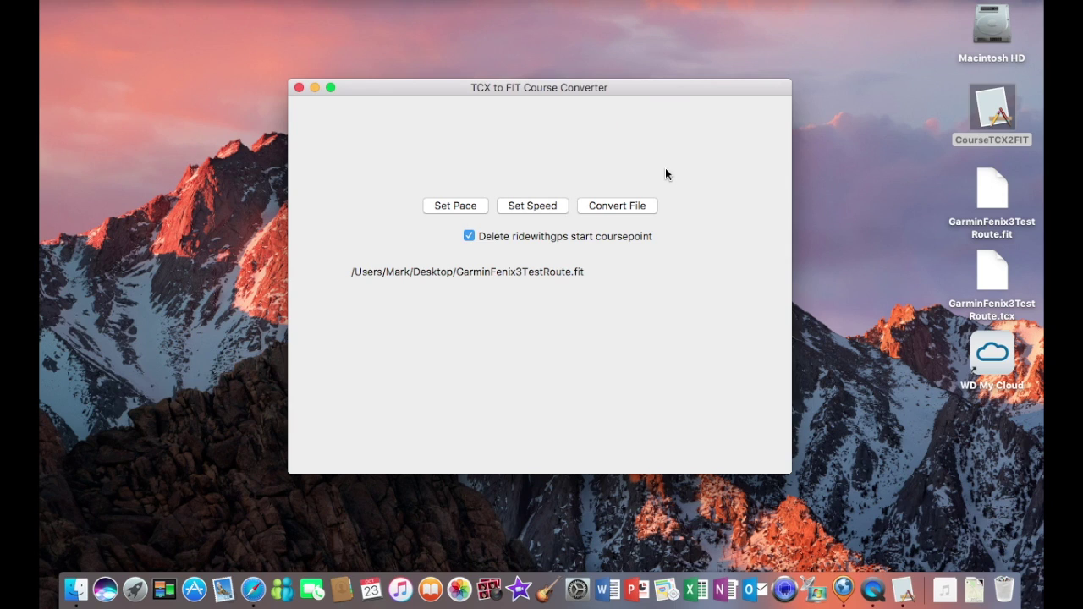
pyautogui.click(299, 88)
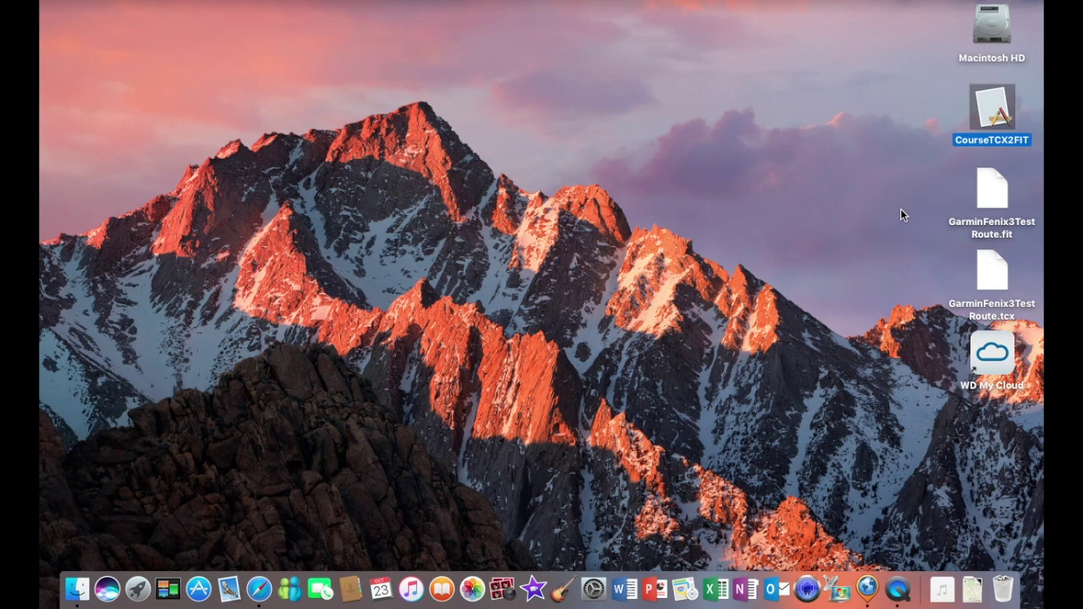
# - Copy GarminFenix3TestRoute.fit from the desktop into the NEWFILES folder inside the GARMIN folder on the connected GARMIN device
pyautogui.click(796, 63)
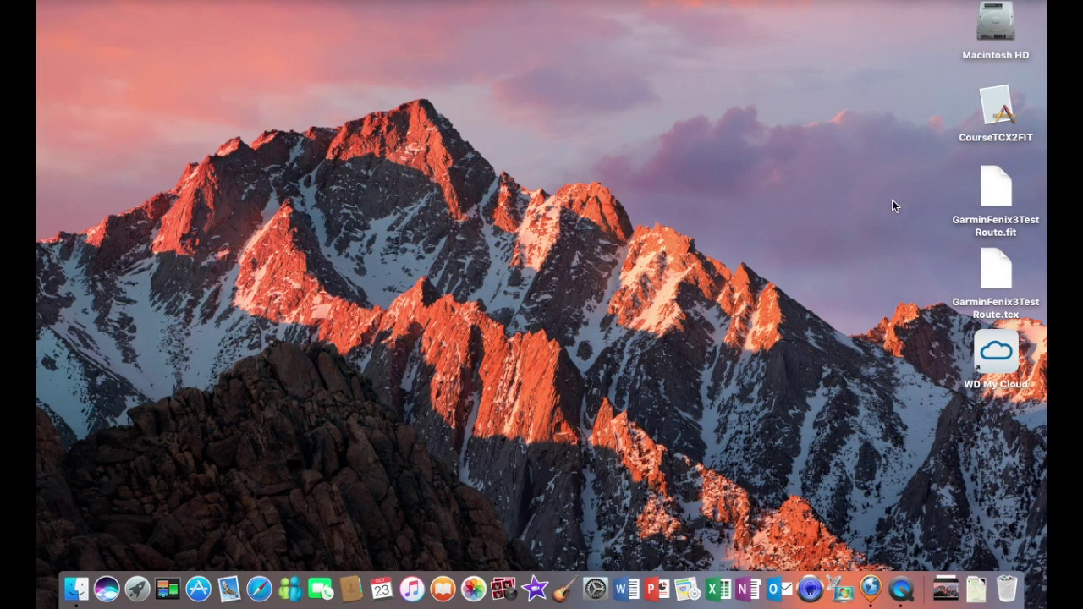
pyautogui.doubleClick(981, 31)
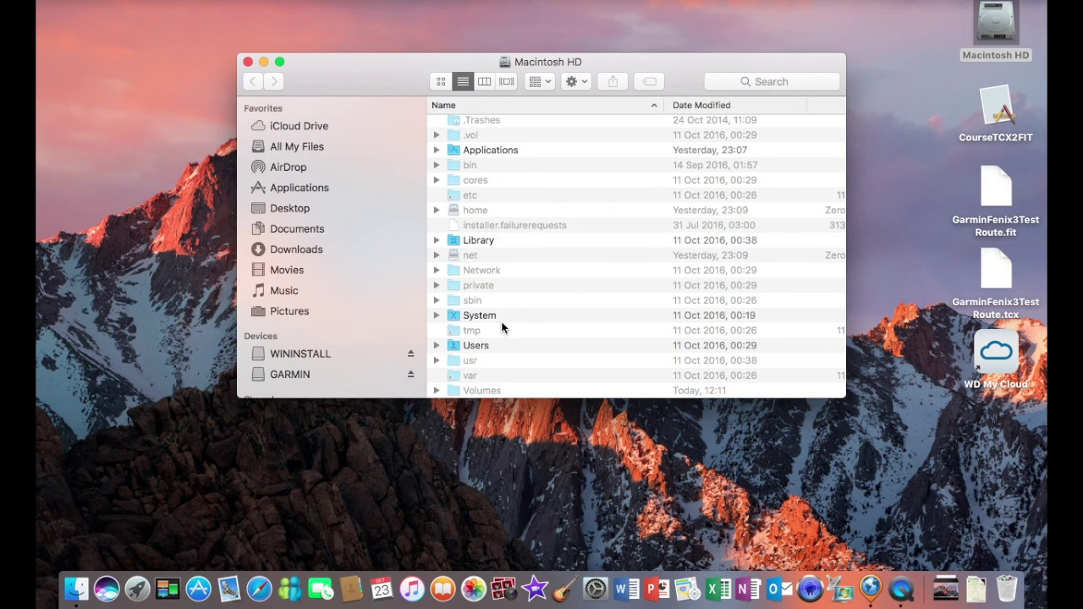
pyautogui.click(303, 373)
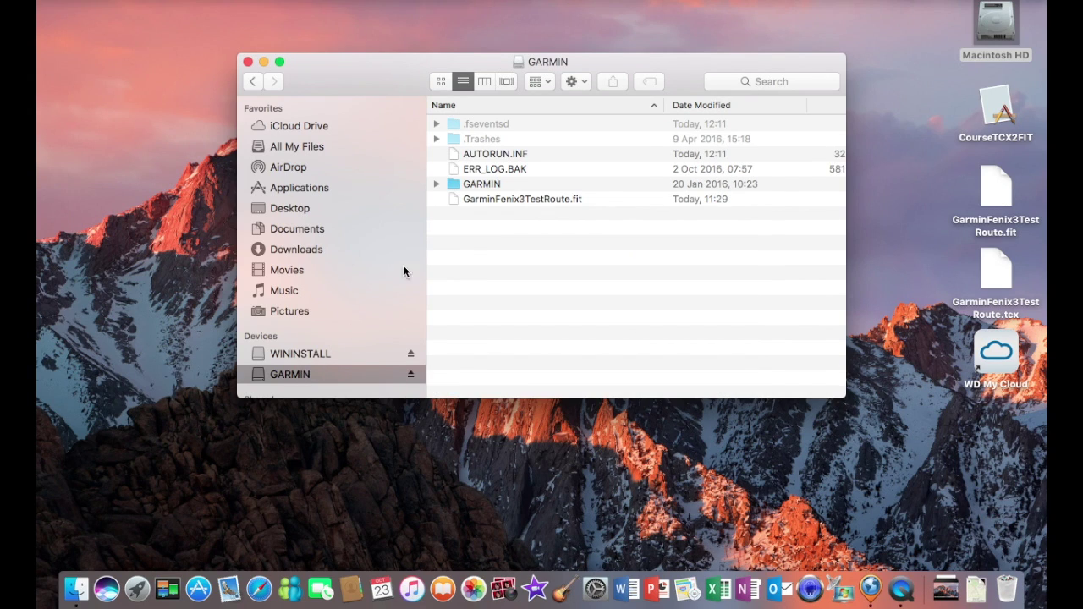
pyautogui.click(436, 184)
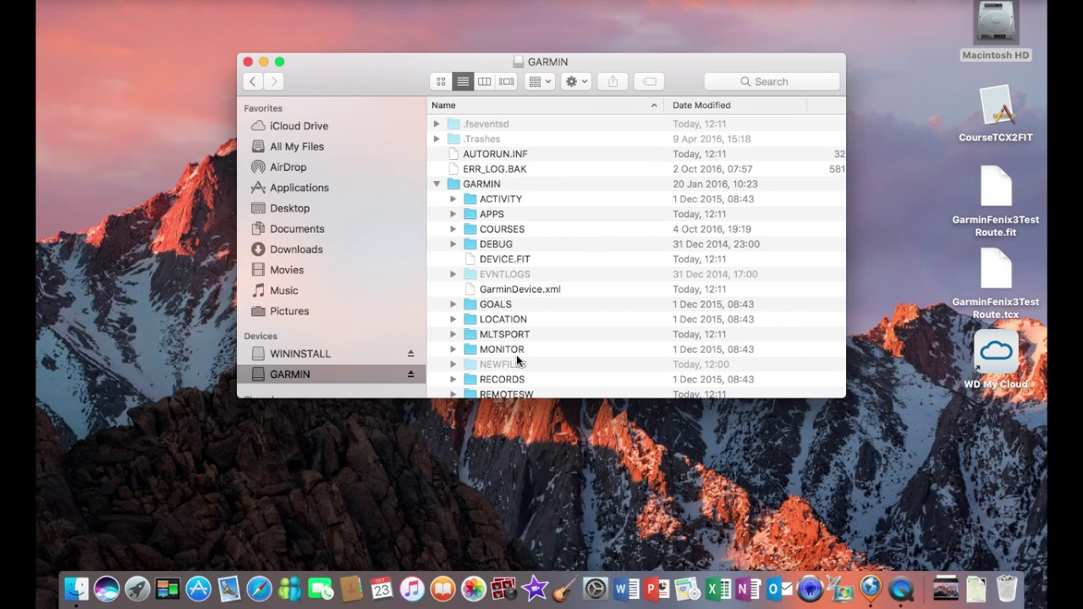
pyautogui.click(993, 198)
pyautogui.moveTo(993, 198); pyautogui.dragTo(520, 373)
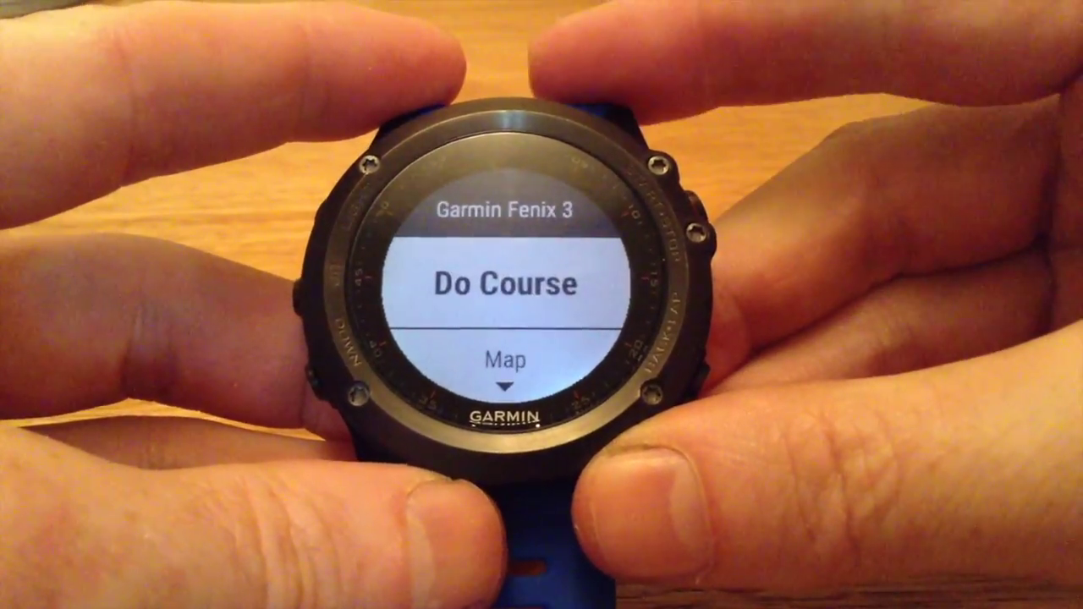
pyautogui.press('Down')
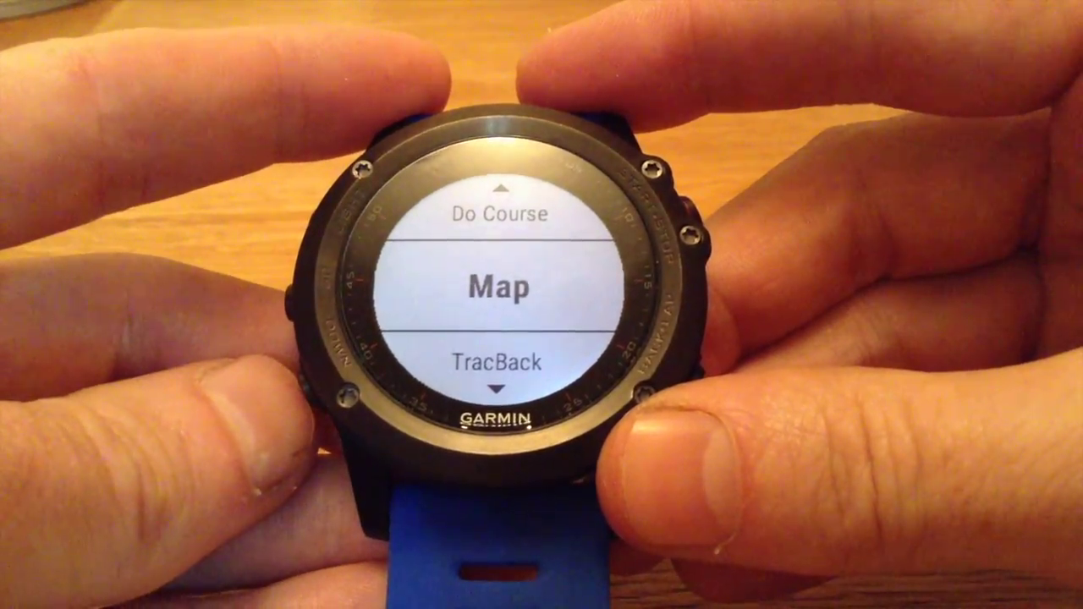
pyautogui.press('Down')
pyautogui.press('Down')
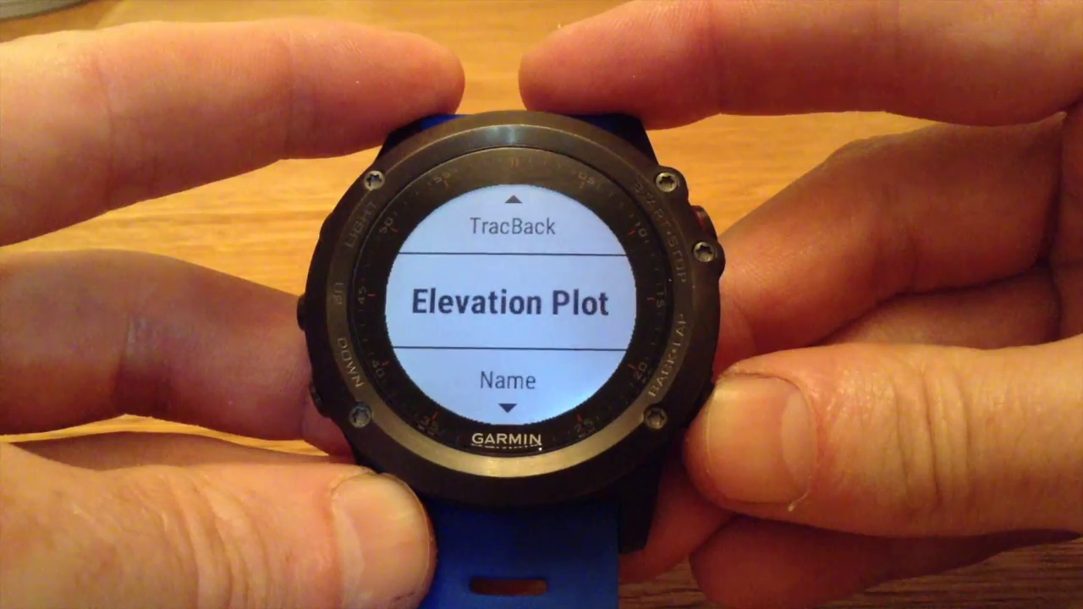
pyautogui.press('Escape')
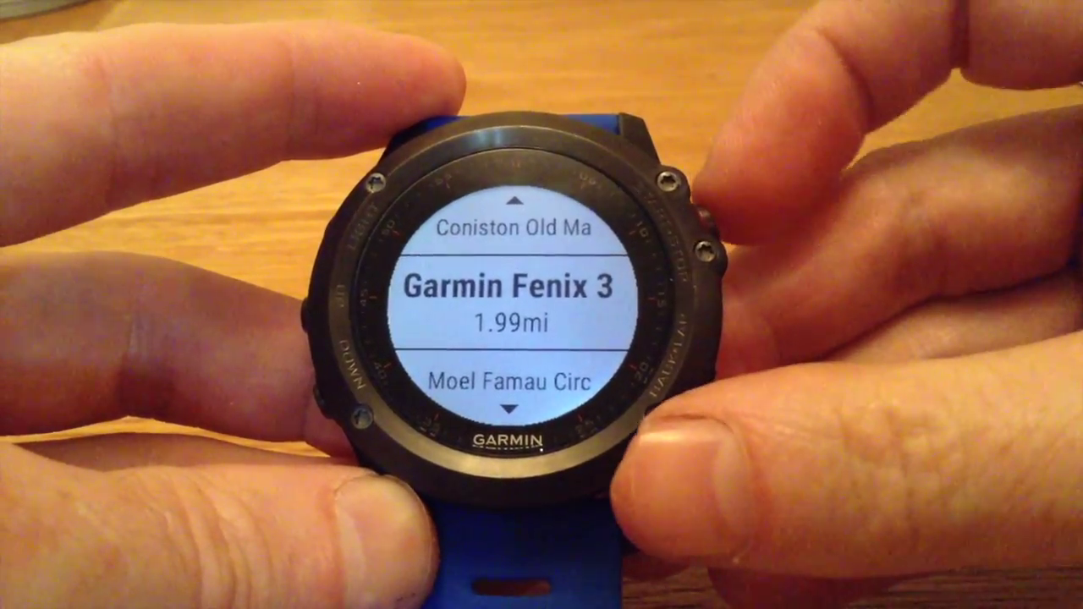
pyautogui.press('Return')
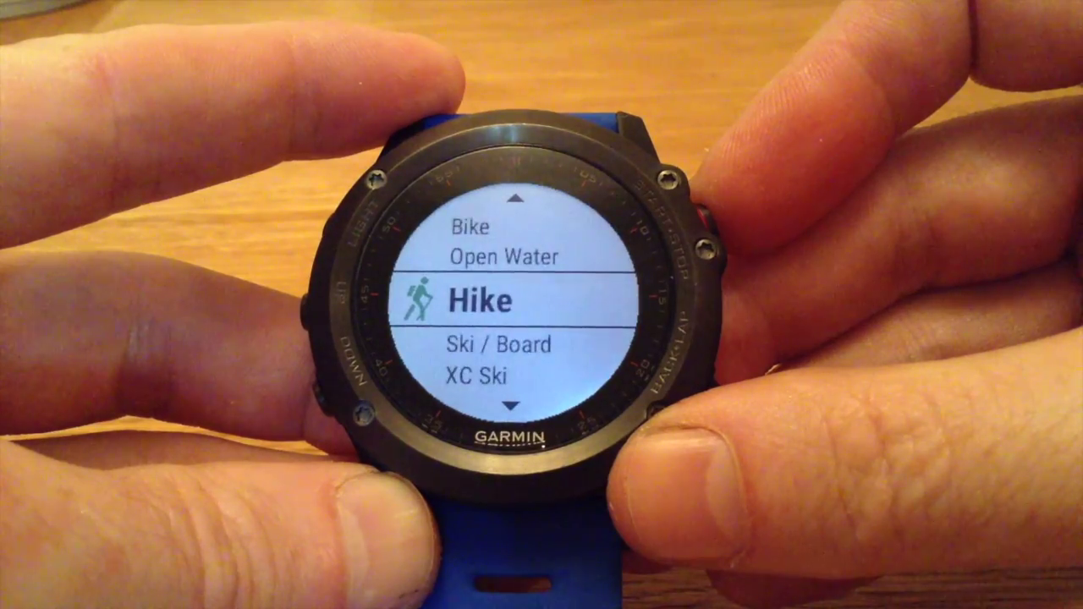
pyautogui.press('Return')
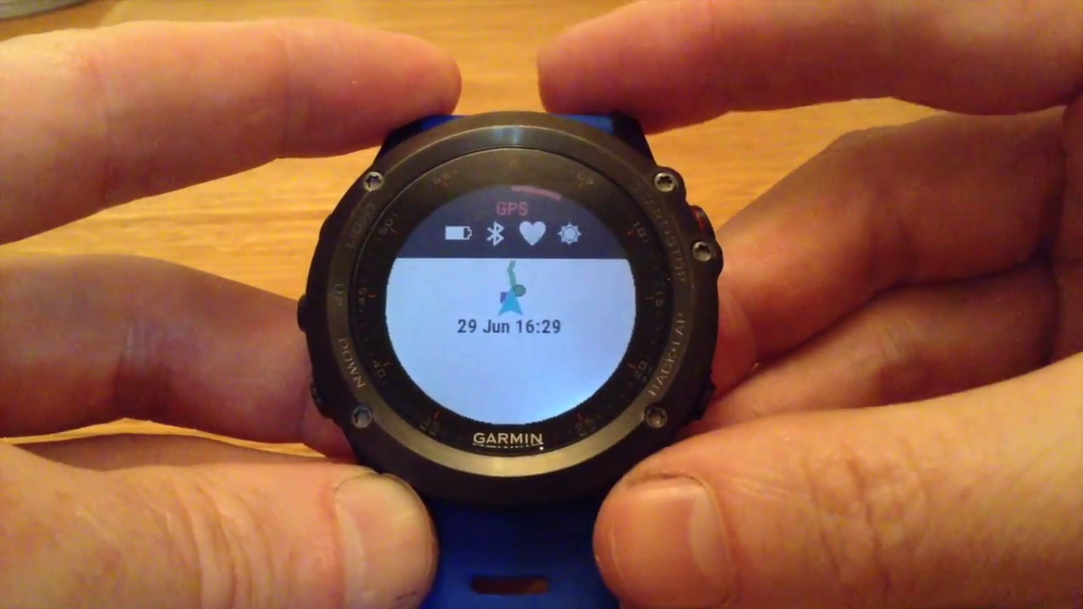